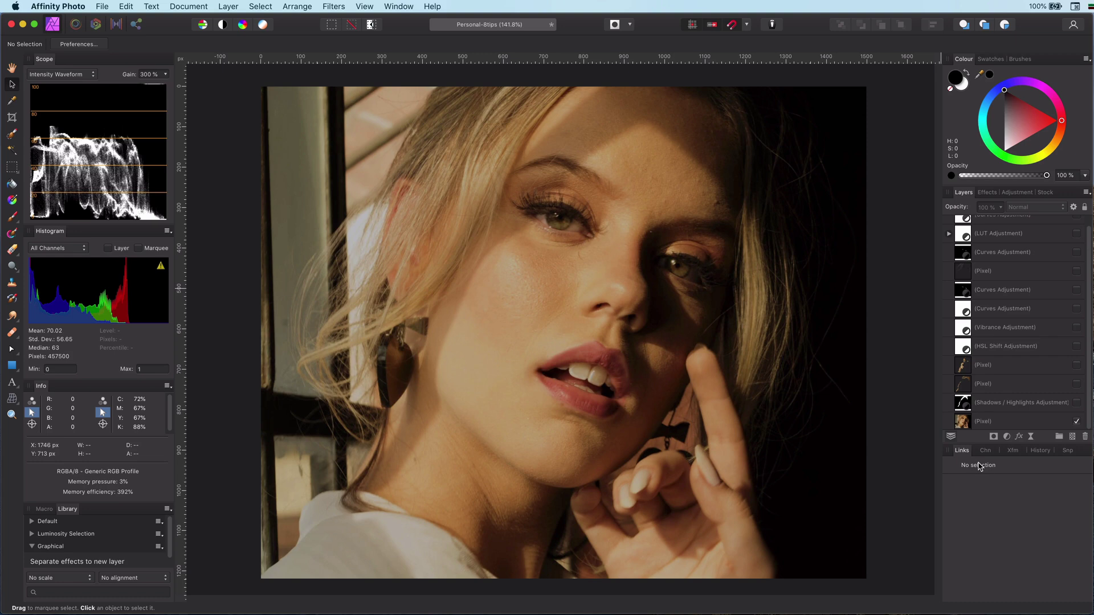
Step: Make all eleven layers from Shadows / Highlights to the top Curves visible, then select the top Curves layer
click(1010, 405)
scroll(1010, 410, up, 1)
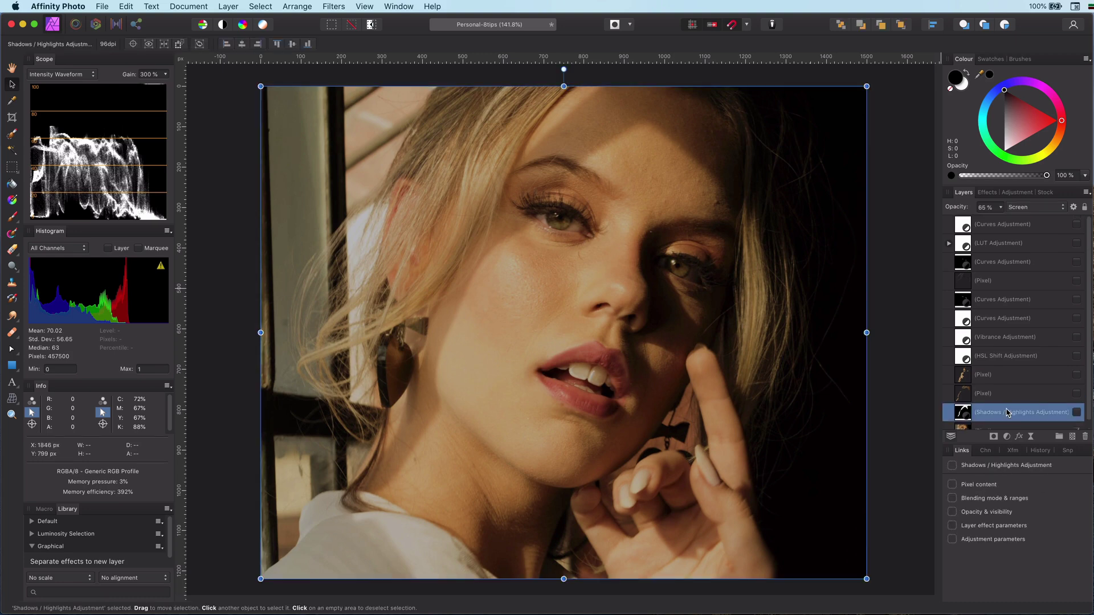
shift+click(1006, 227)
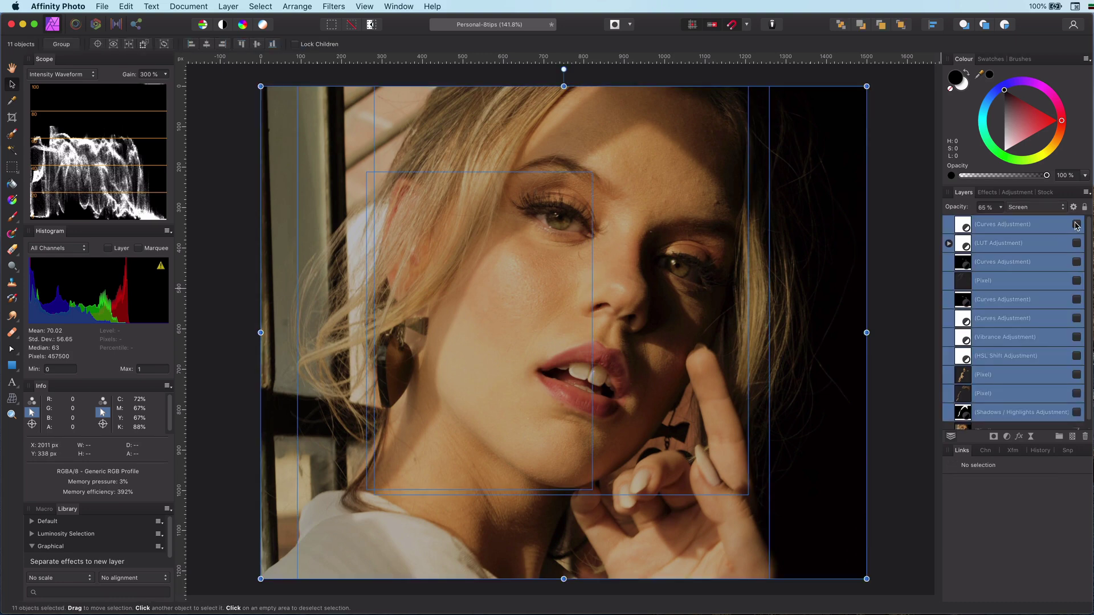
click(869, 263)
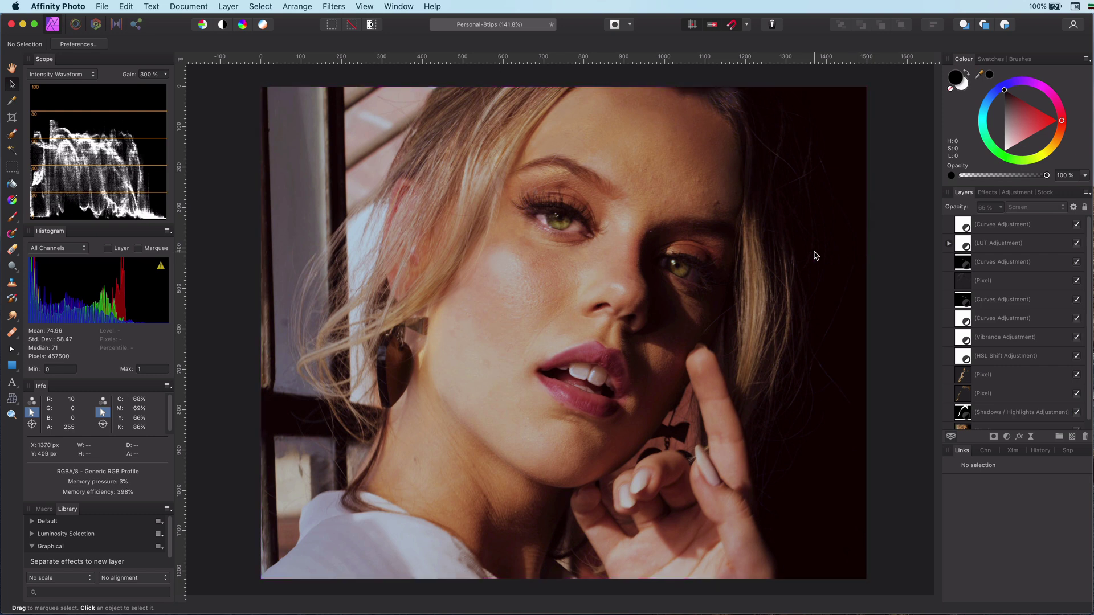
click(981, 227)
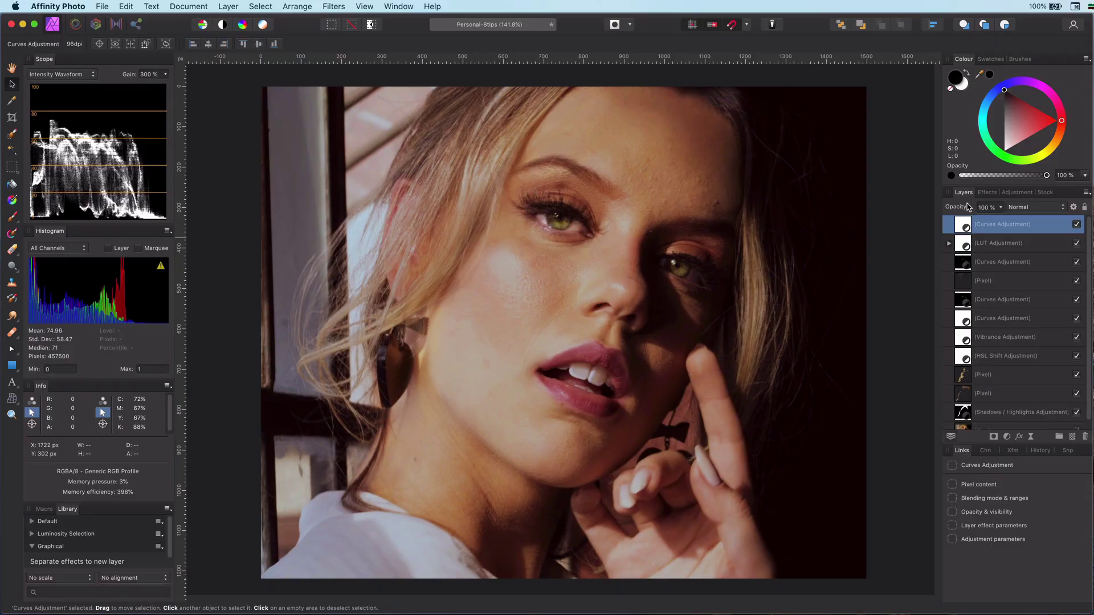
Step: Expand the LUT Adjustment, select its mask and switch to the Paint Brush
click(949, 243)
click(976, 262)
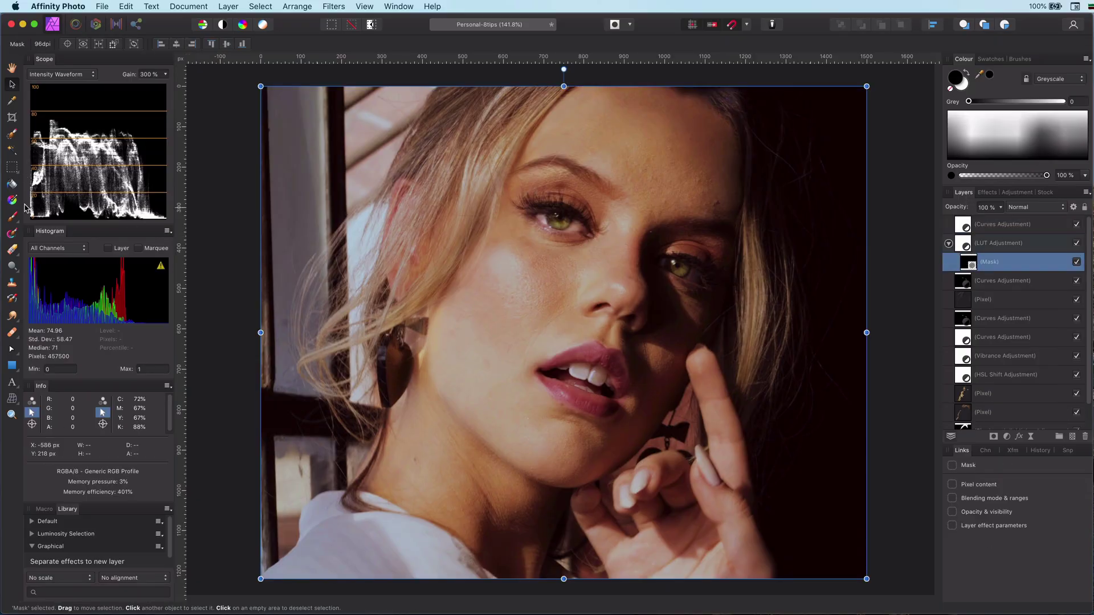
click(12, 217)
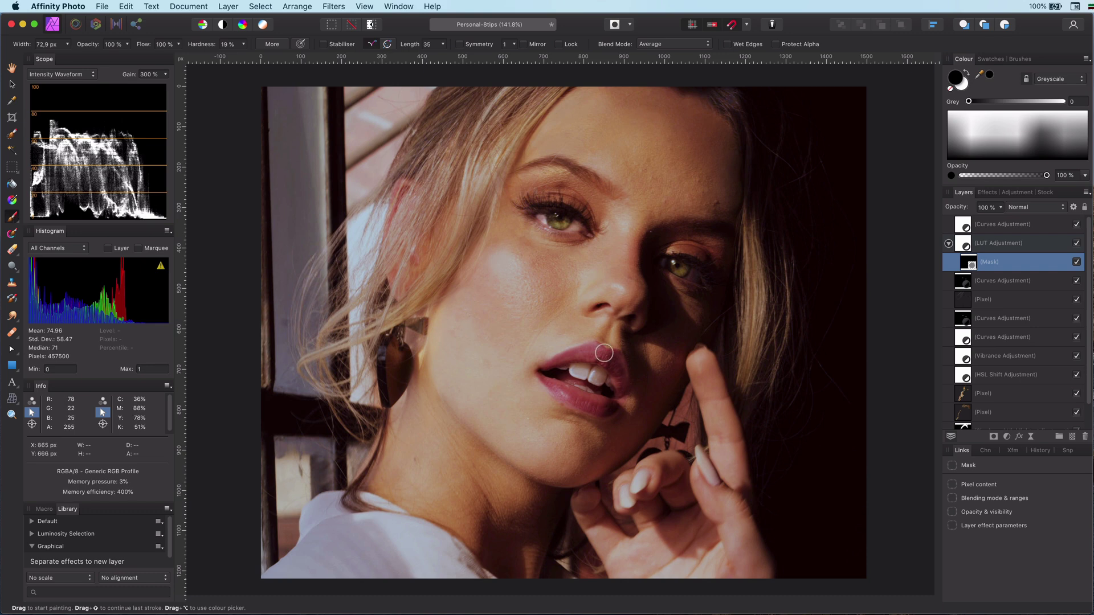
Step: Set the brush to 69% flow, 31% hardness and white paint, then reselect the top Curves layer
mouse_move(142, 46)
mouse_down()
mouse_move(113, 45)
mouse_move(134, 46)
mouse_up()
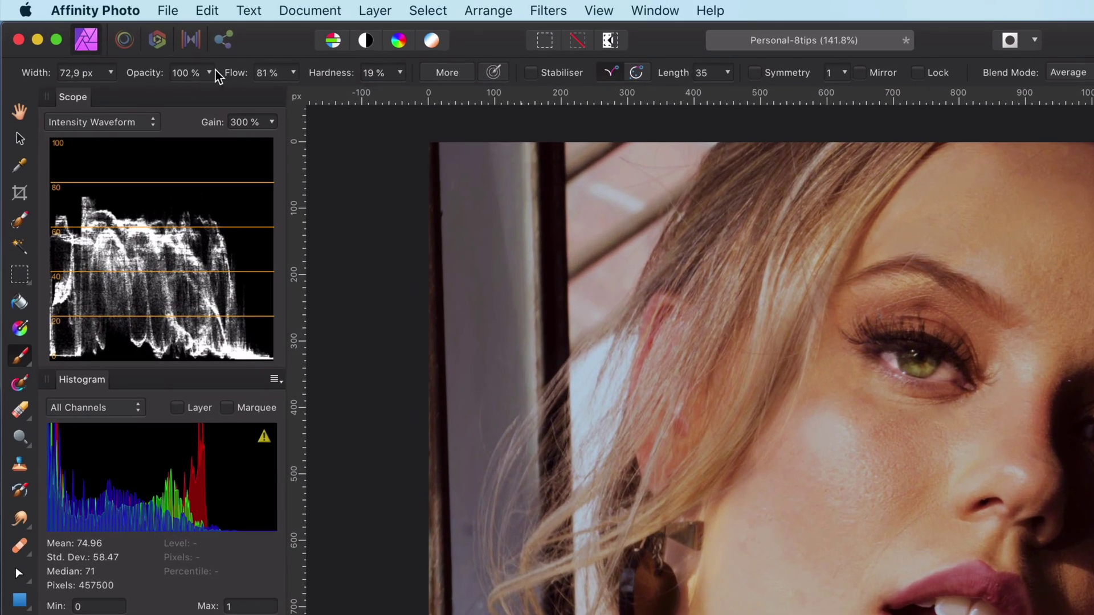
mouse_move(339, 80)
mouse_down()
mouse_move(349, 81)
mouse_move(324, 79)
mouse_up()
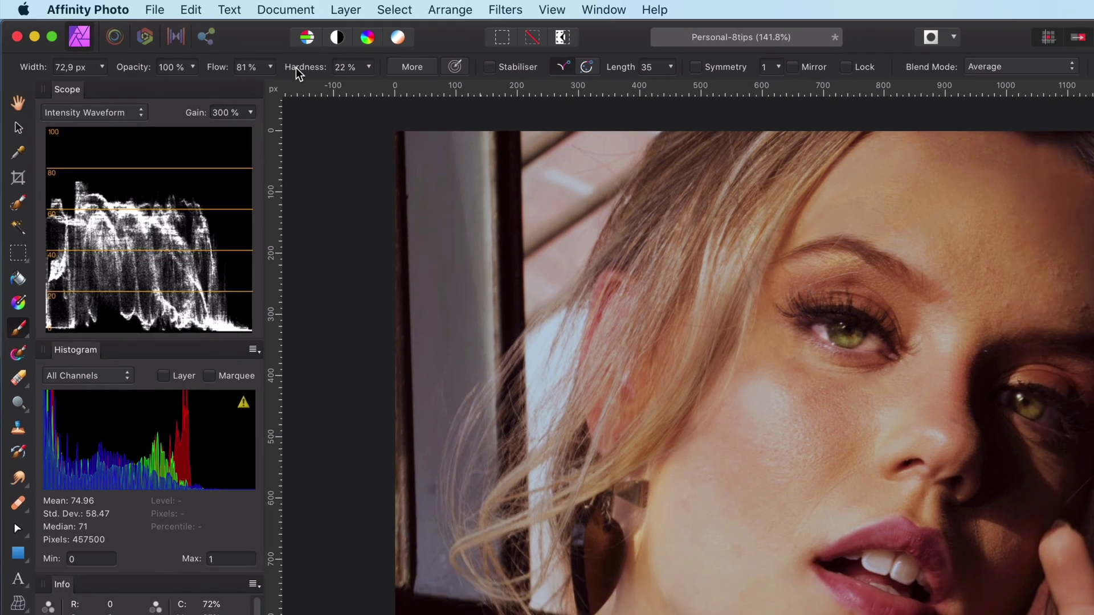
drag(213, 69, 211, 69)
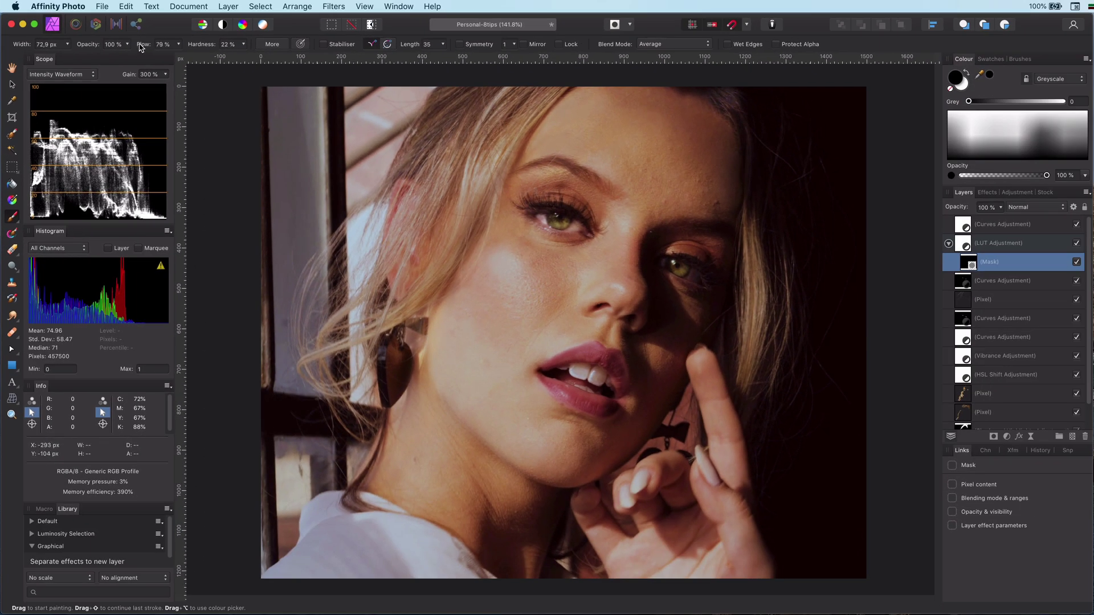
drag(140, 47, 136, 47)
key(x)
drag(198, 47, 202, 47)
click(969, 231)
key(h)
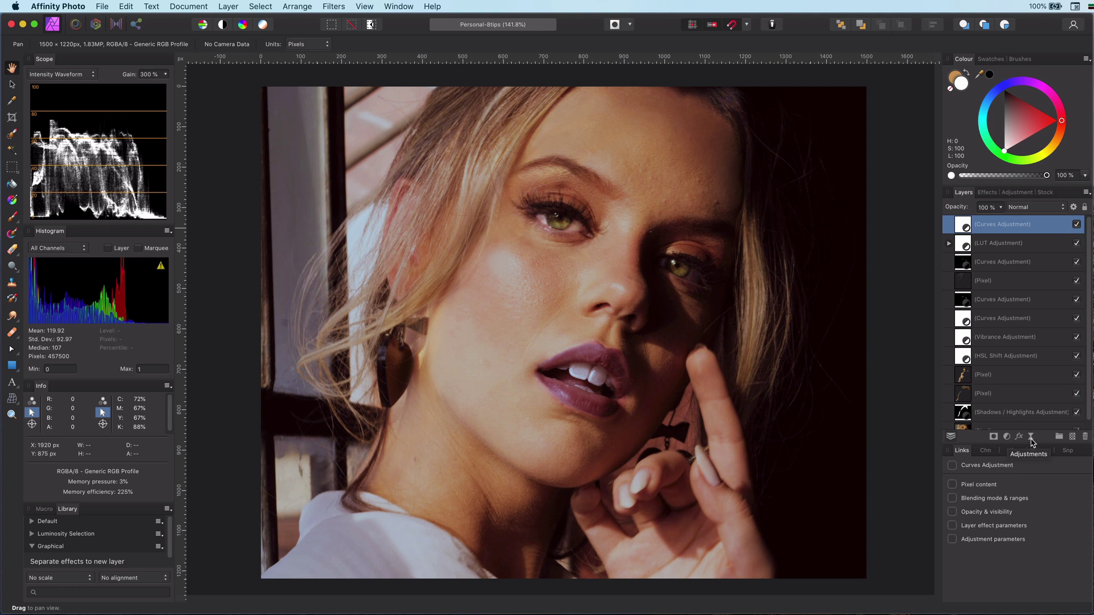
Step: Add a trial Gaussian Blur live filter at the top of the stack with Preserve Alpha and an adjusted radius
click(1032, 437)
click(1049, 445)
drag(1002, 241, 991, 218)
drag(830, 429, 832, 430)
click(748, 531)
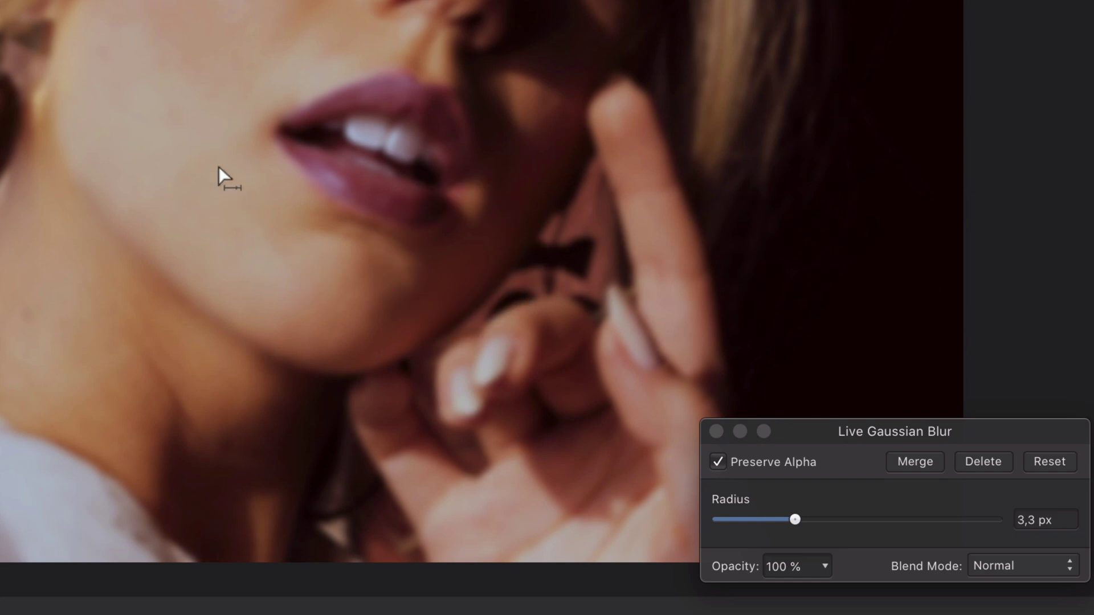
drag(224, 167, 208, 164)
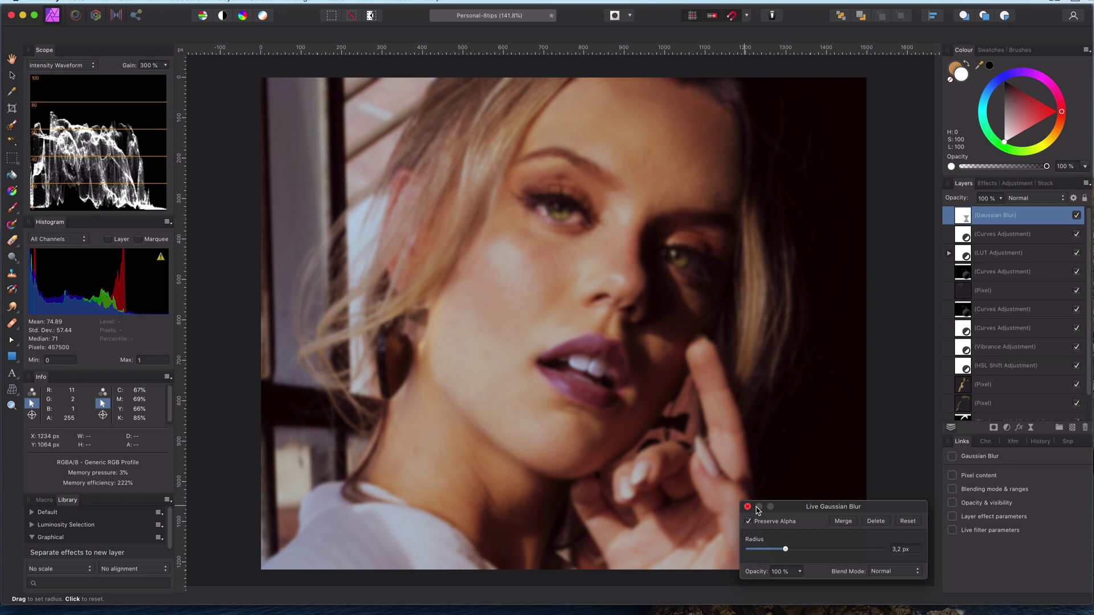
key(h)
click(1085, 427)
click(1031, 427)
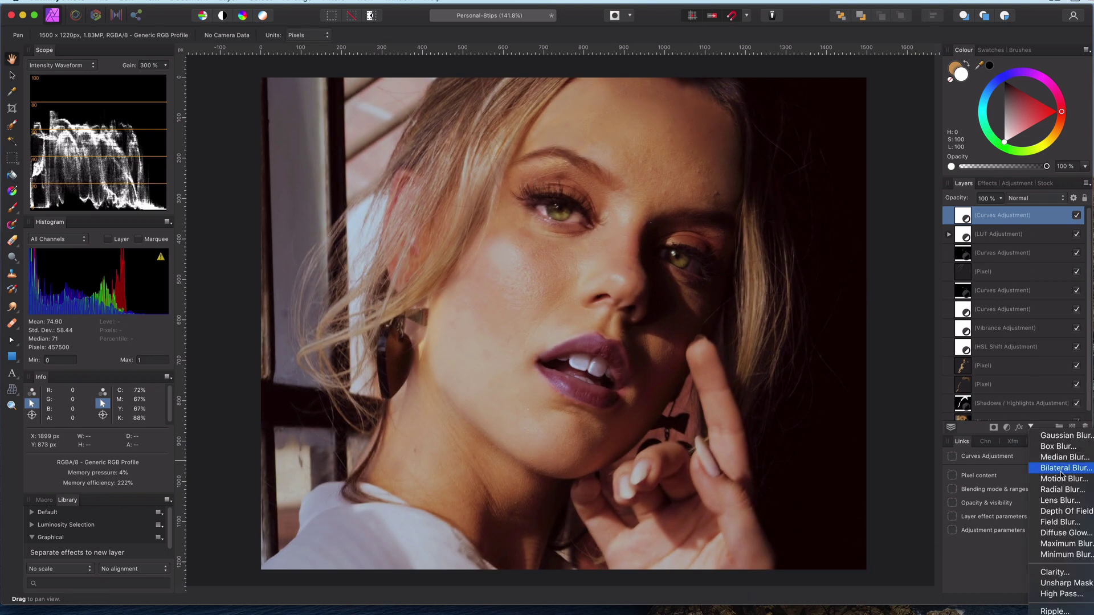
click(1054, 486)
drag(1003, 234, 1003, 212)
mouse_move(495, 357)
mouse_down()
mouse_move(500, 365)
mouse_move(481, 347)
mouse_up()
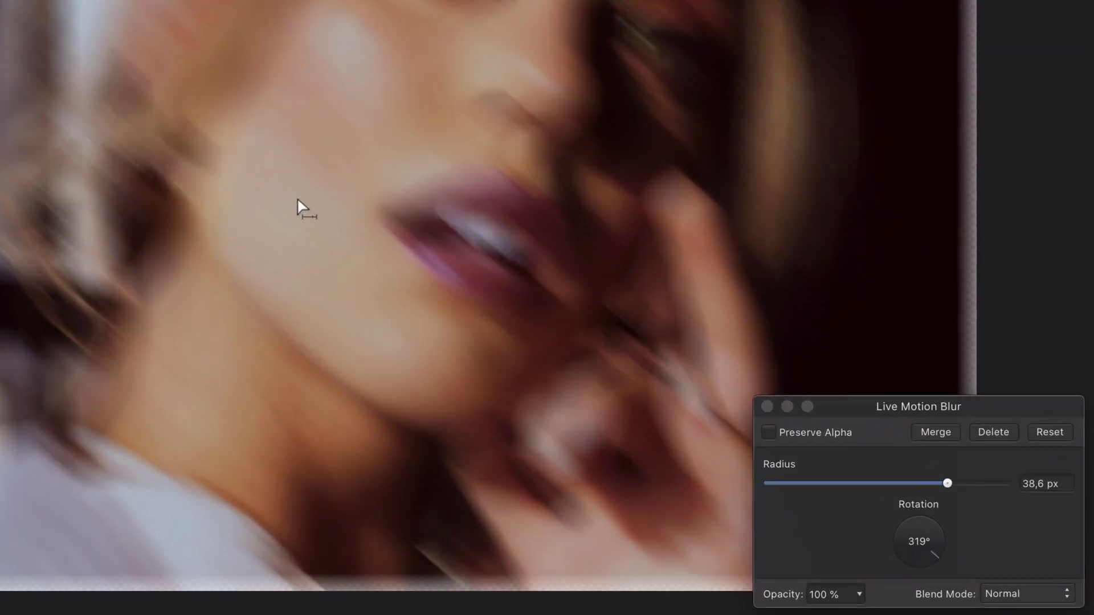
mouse_move(297, 197)
mouse_down()
mouse_move(310, 225)
mouse_move(308, 211)
mouse_up()
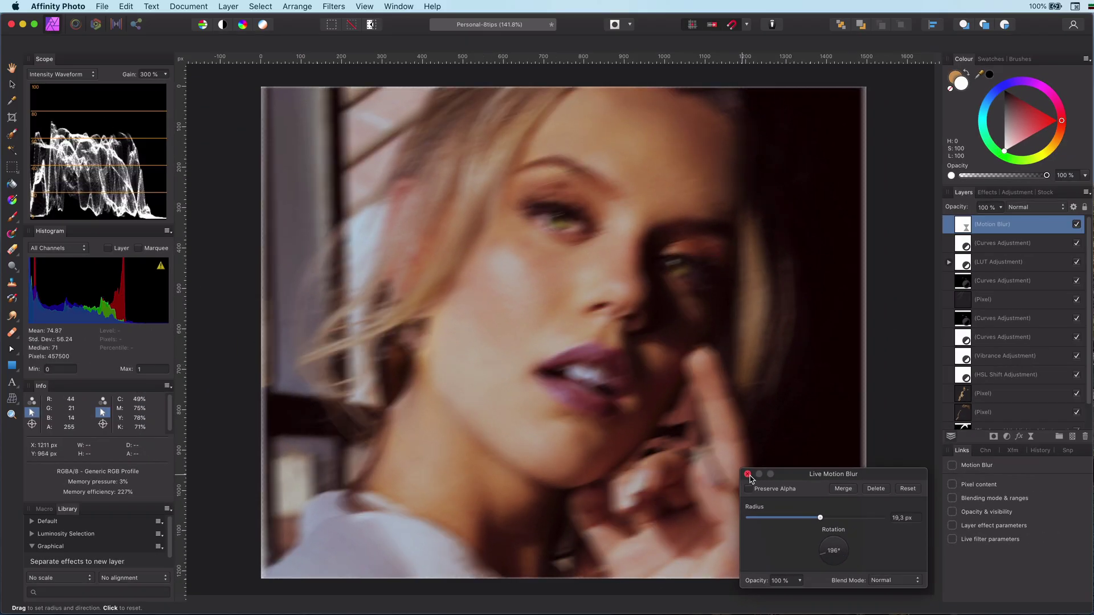
click(748, 474)
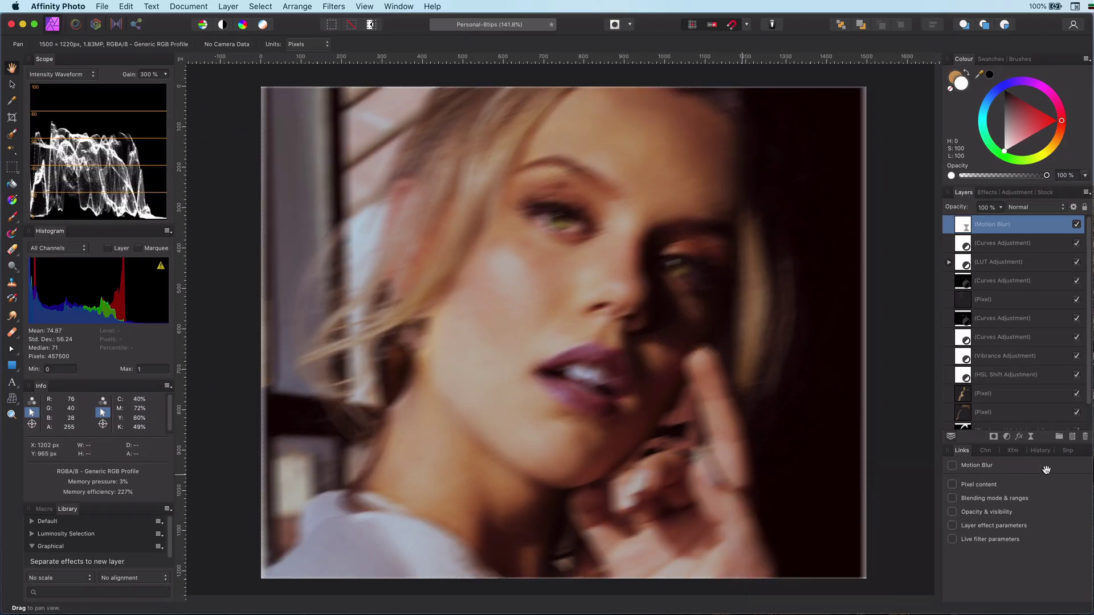
click(1086, 437)
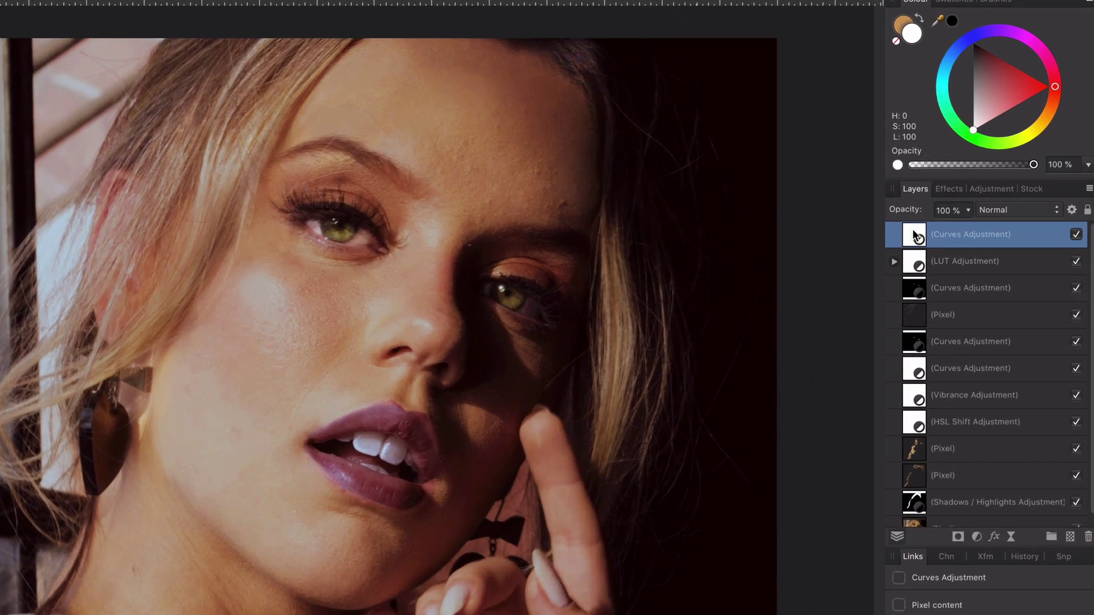
Step: Step the top Curves layer's opacity from 10% up through 100% with number shortcuts
key(ctrl)
key(ctrl+1)
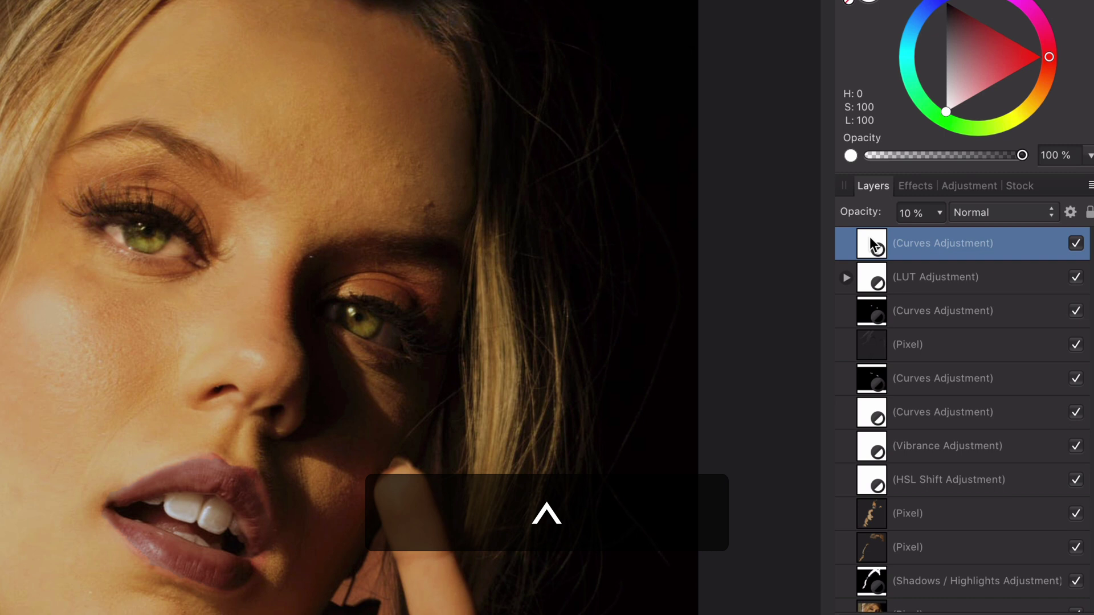
key(ctrl+2)
key(ctrl+3)
key(ctrl+4)
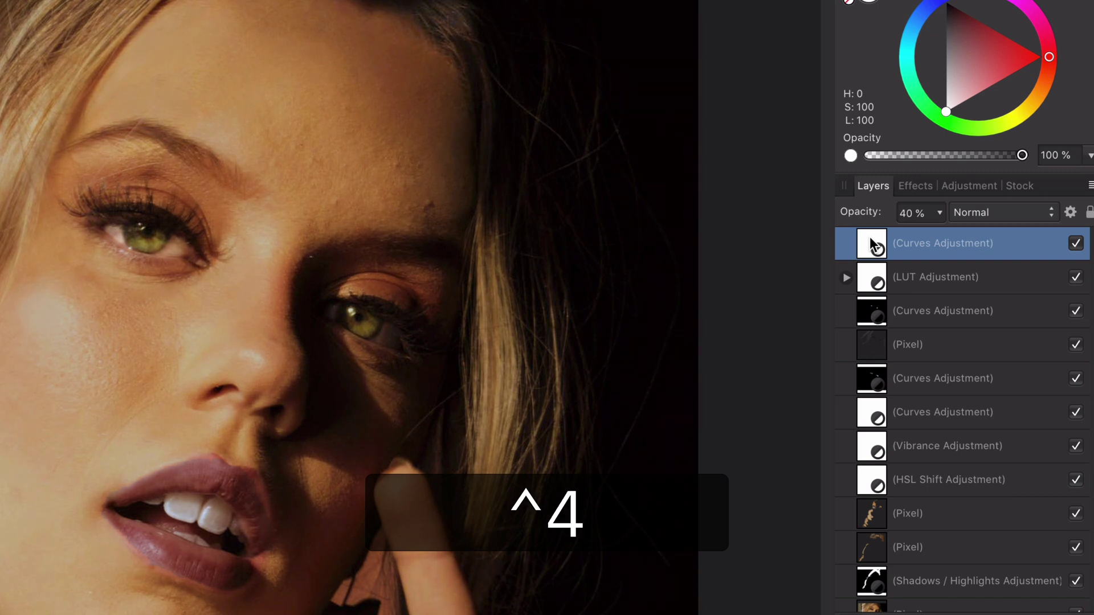
key(ctrl+5)
key(ctrl+6)
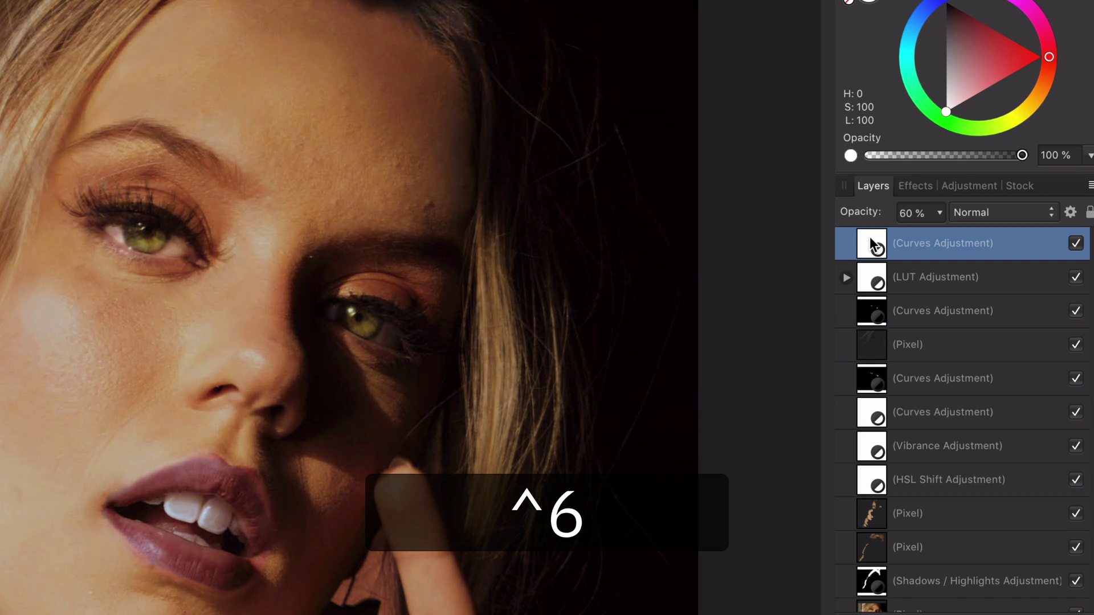
key(ctrl+7)
key(ctrl+8)
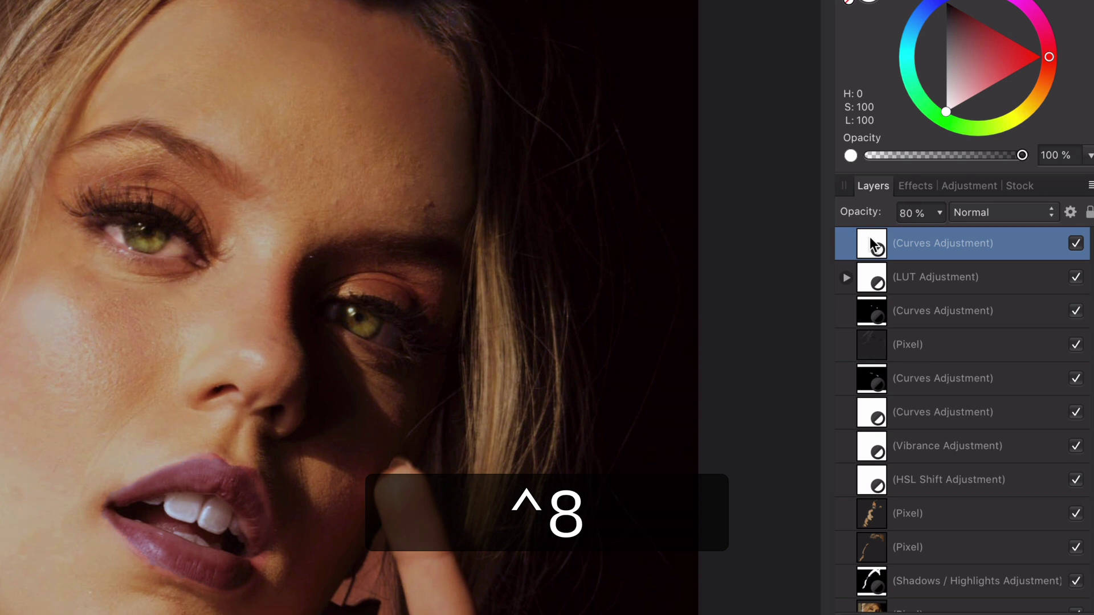
key(ctrl+9)
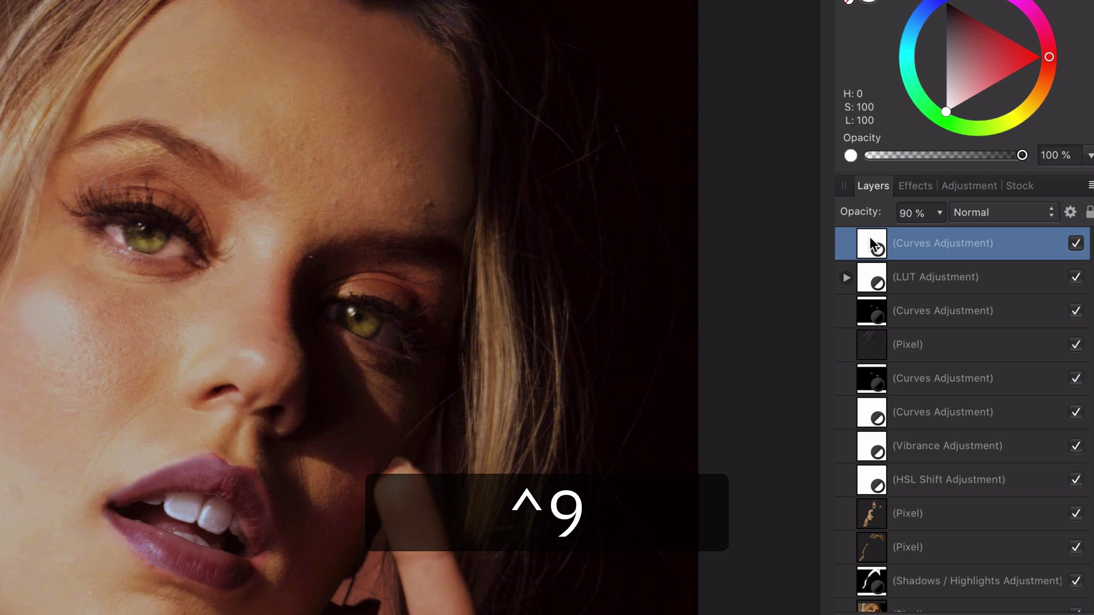
key(ctrl+0)
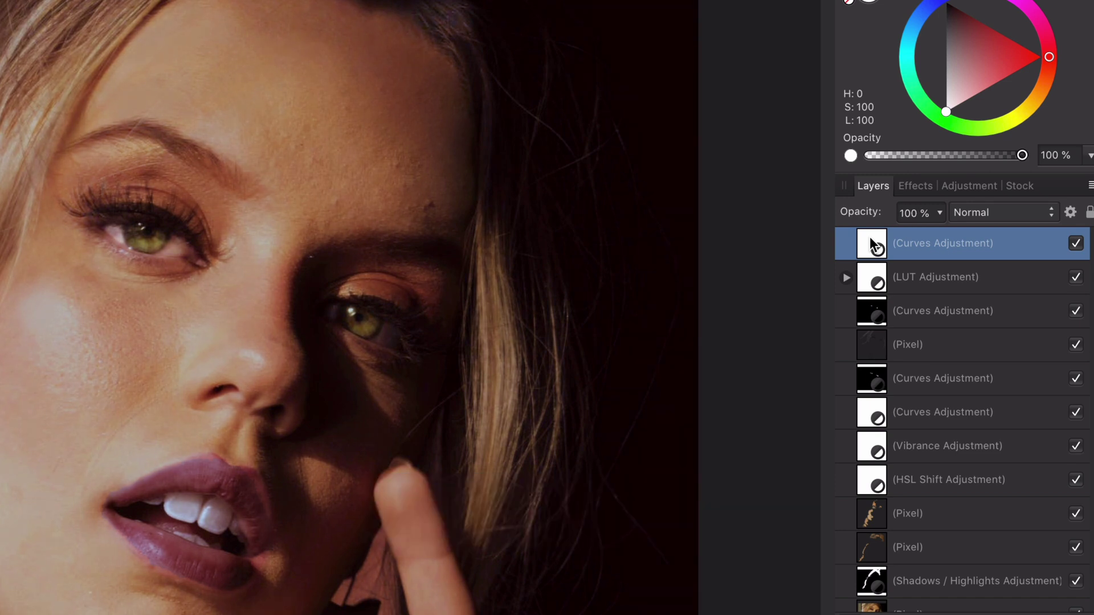
Step: Toggle the Curves opacity between 0% and 100%, try 25% and 66%, and finish at 15%
key(ctrl+0)
key(ctrl+0)
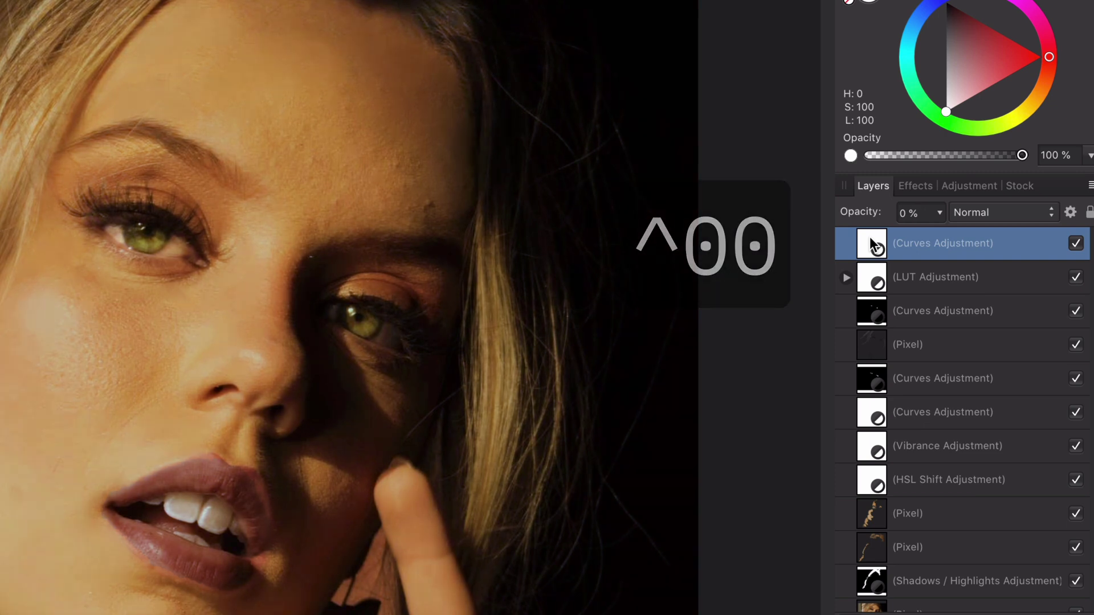
key(ctrl+0)
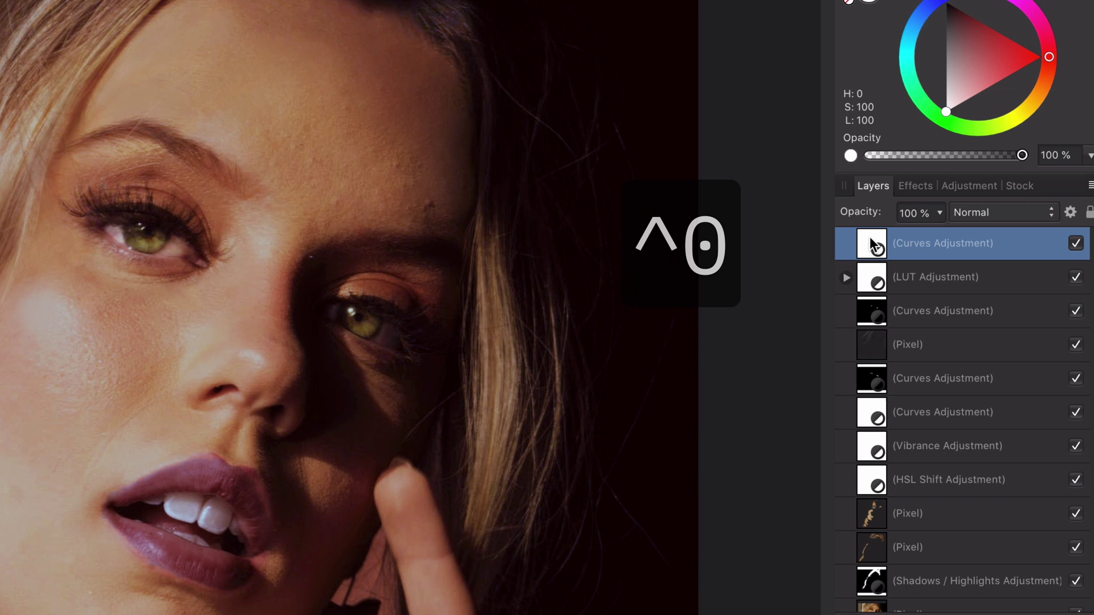
key(ctrl+0)
key(ctrl+0)
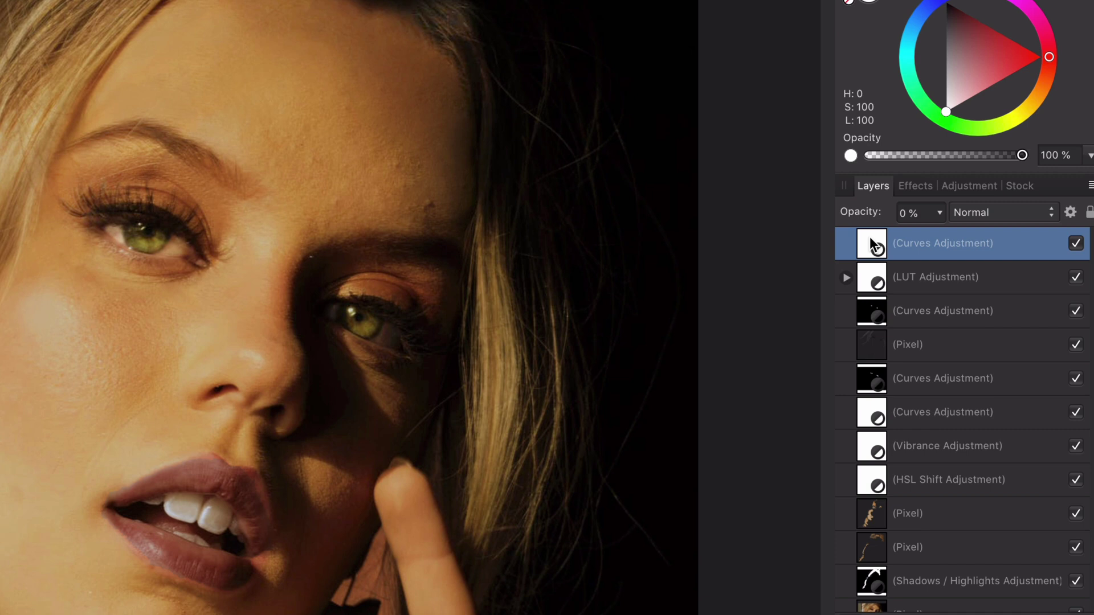
key(ctrl+2)
key(ctrl+5)
key(ctrl+6)
key(ctrl+6)
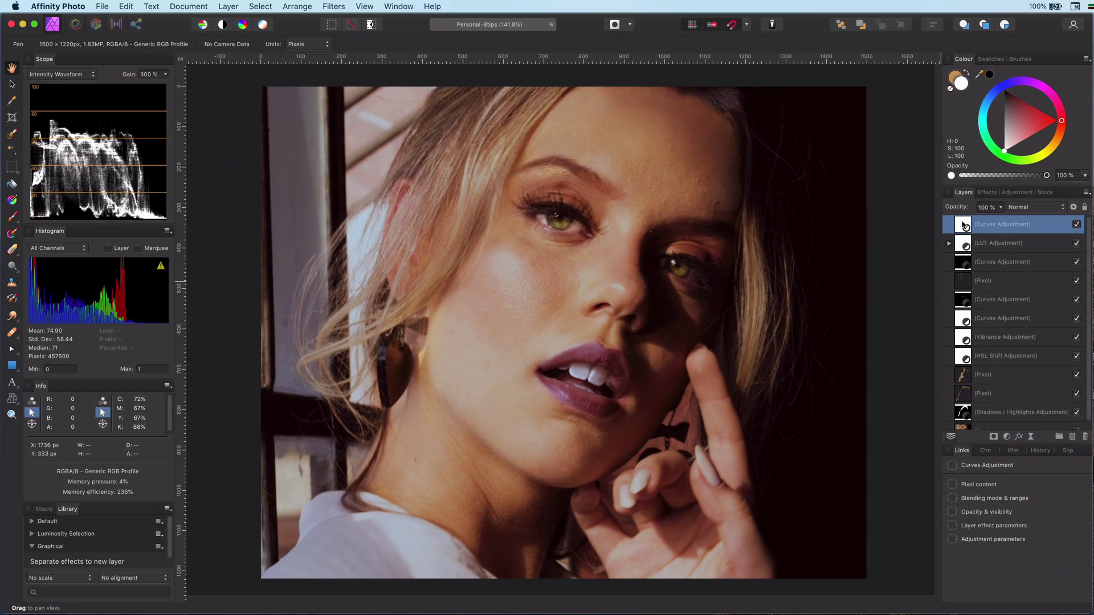
key(ctrl+1)
key(ctrl+5)
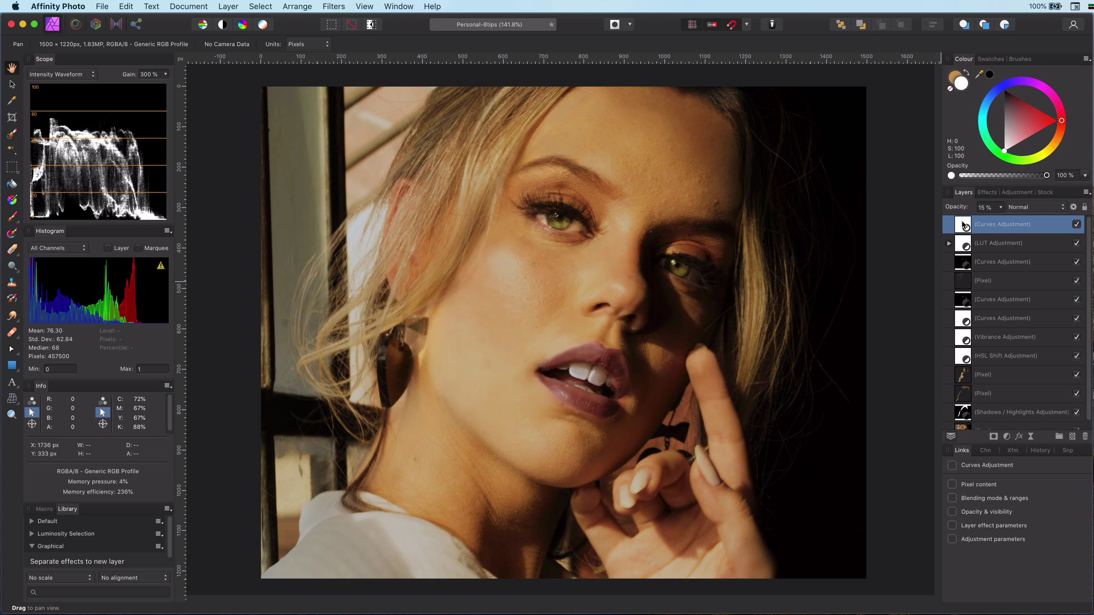
click(12, 85)
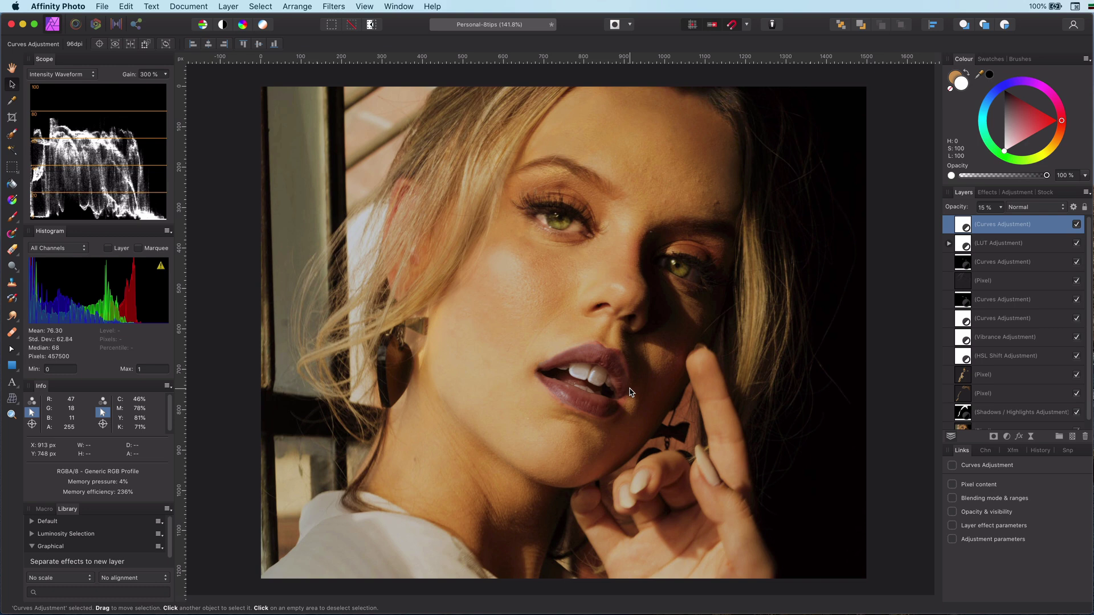
key(super+1)
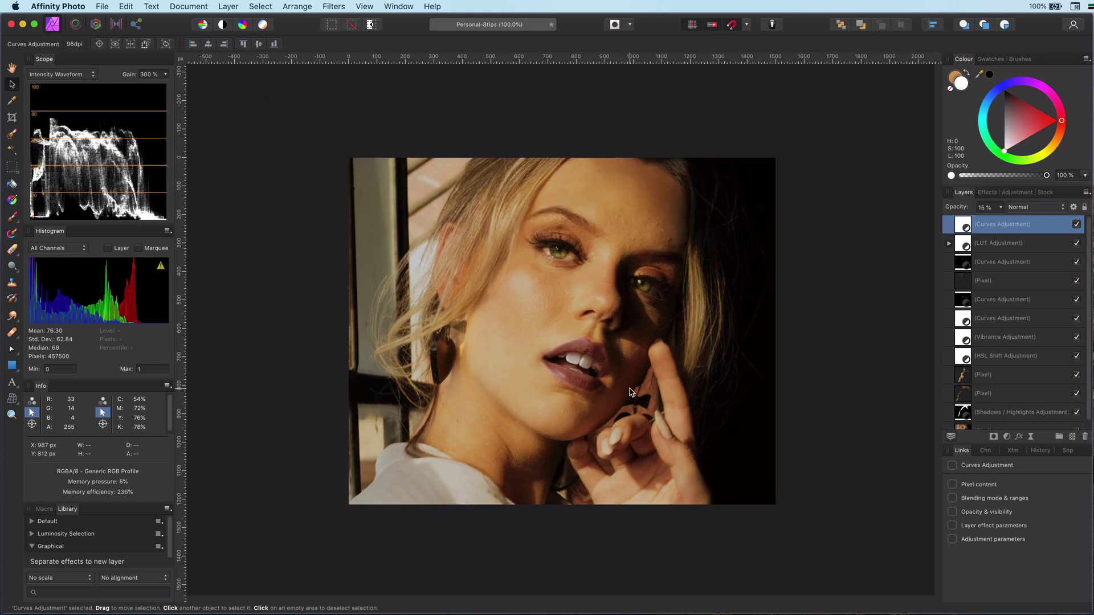
key(super+2)
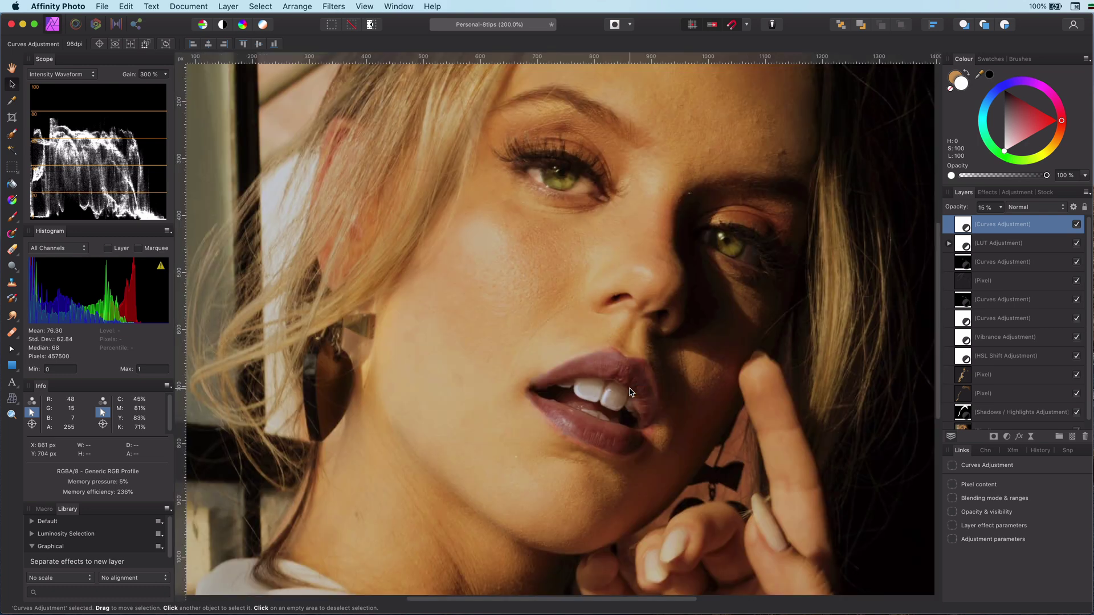
key(super+4)
key(super+8)
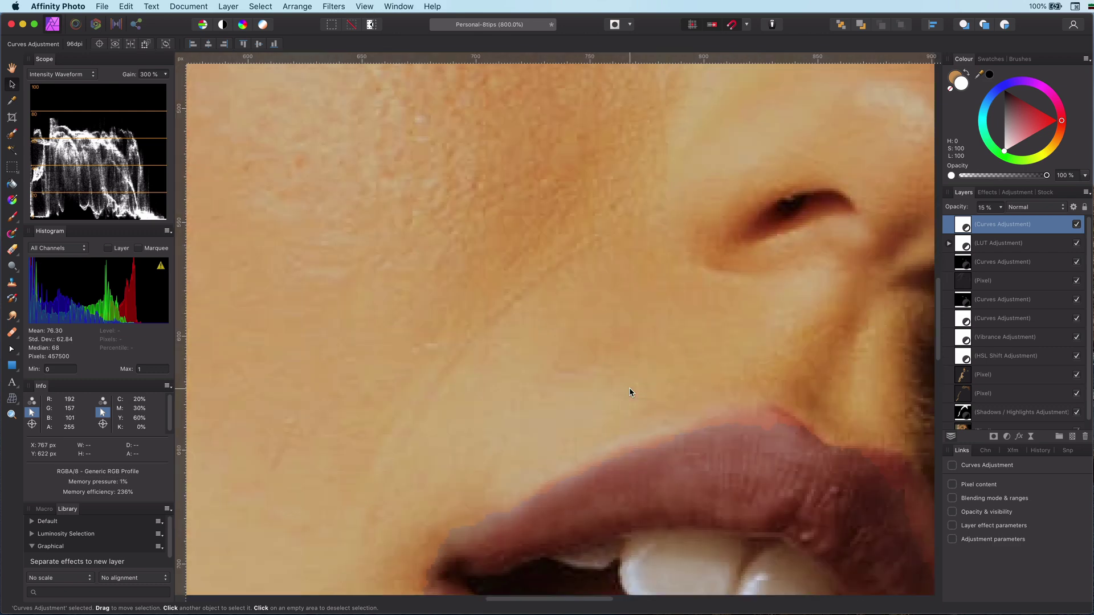
click(625, 266)
key(super+0)
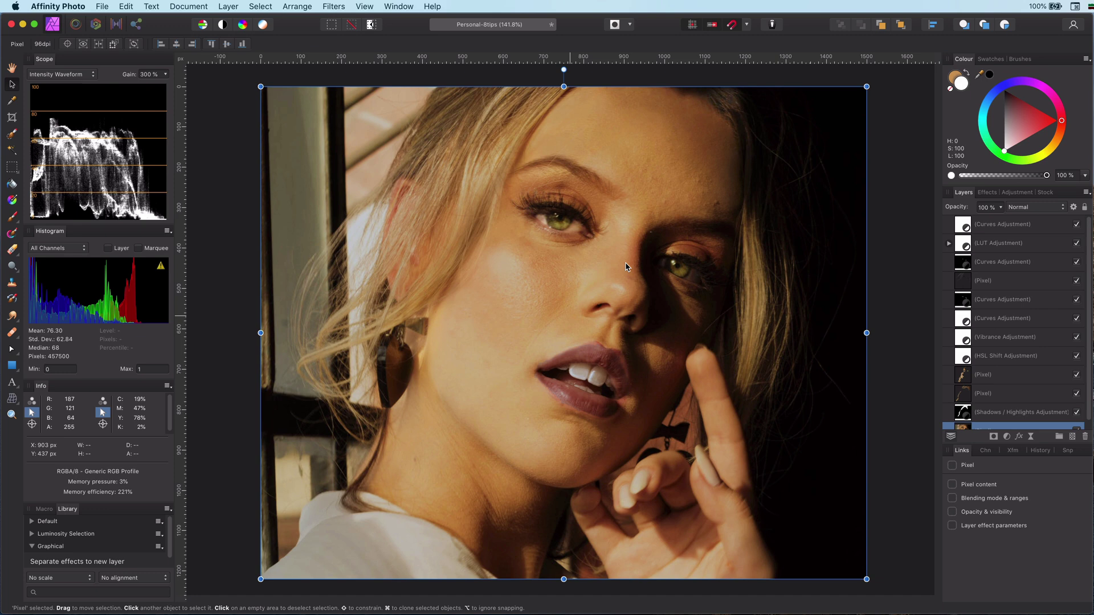
key(super+2)
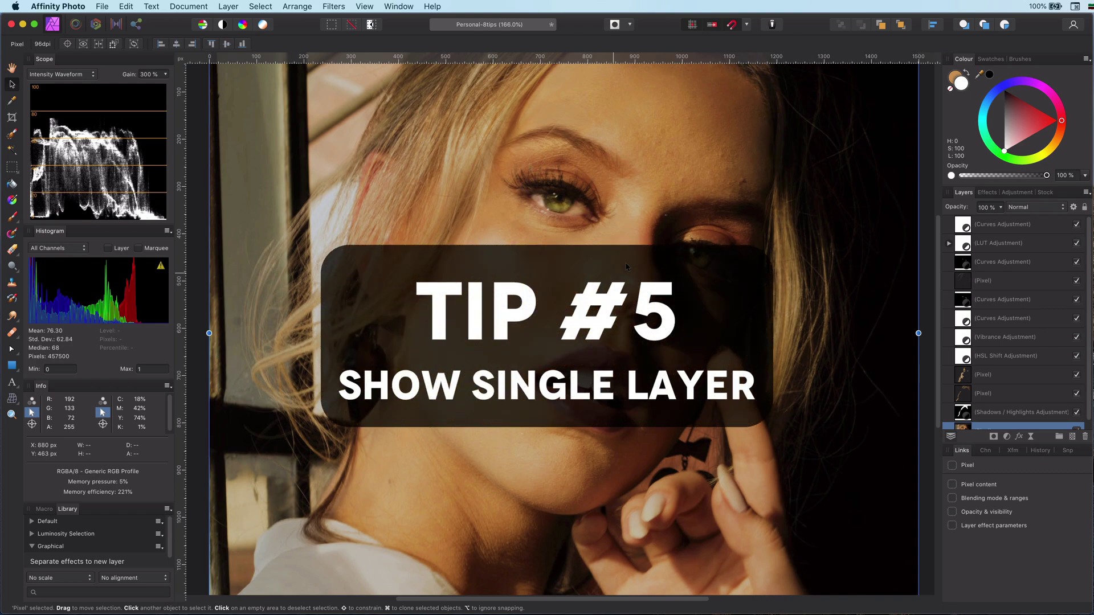
key(super+0)
click(1003, 261)
click(950, 244)
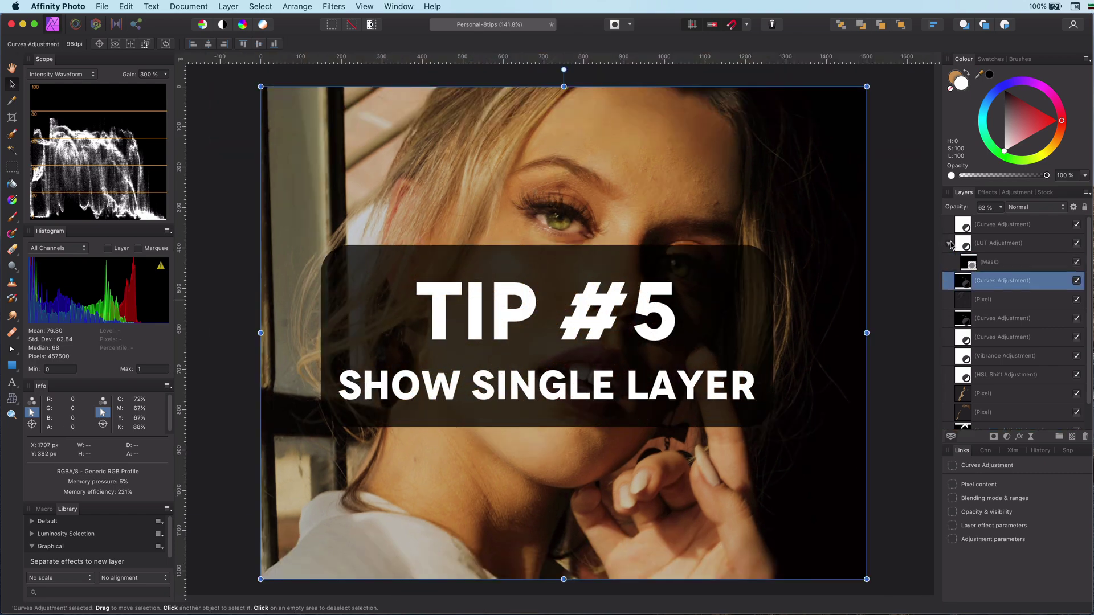
click(969, 264)
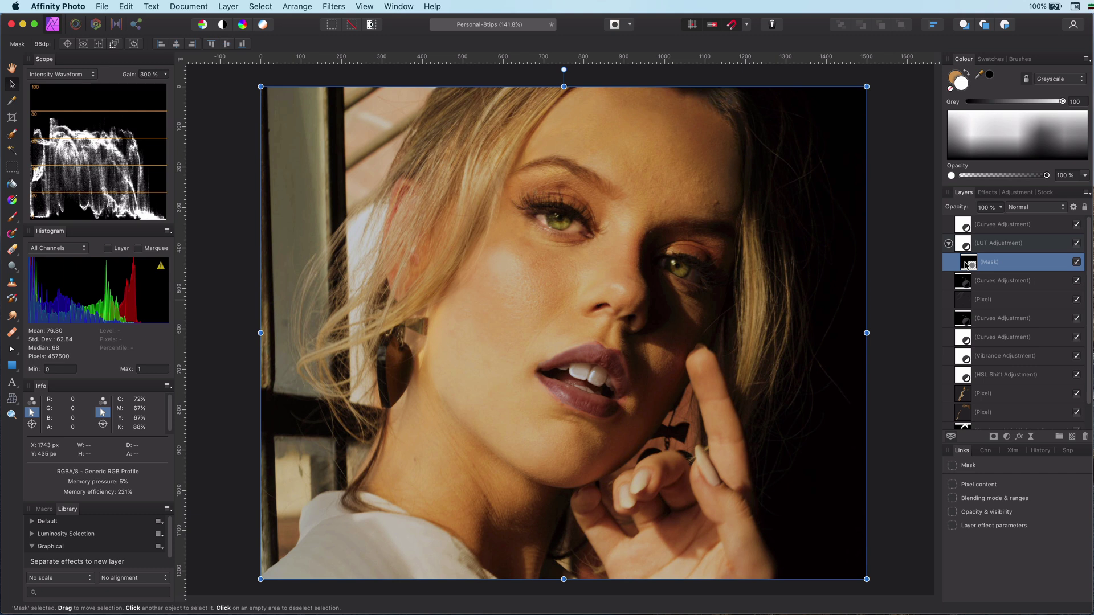
alt+click(971, 264)
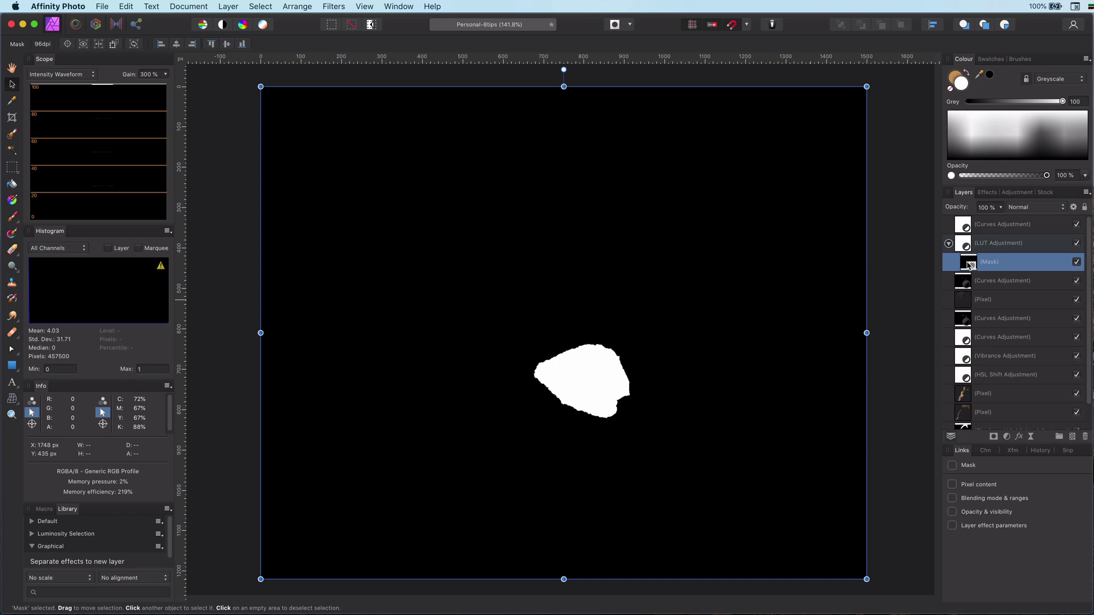
alt+click(970, 264)
alt+click(970, 265)
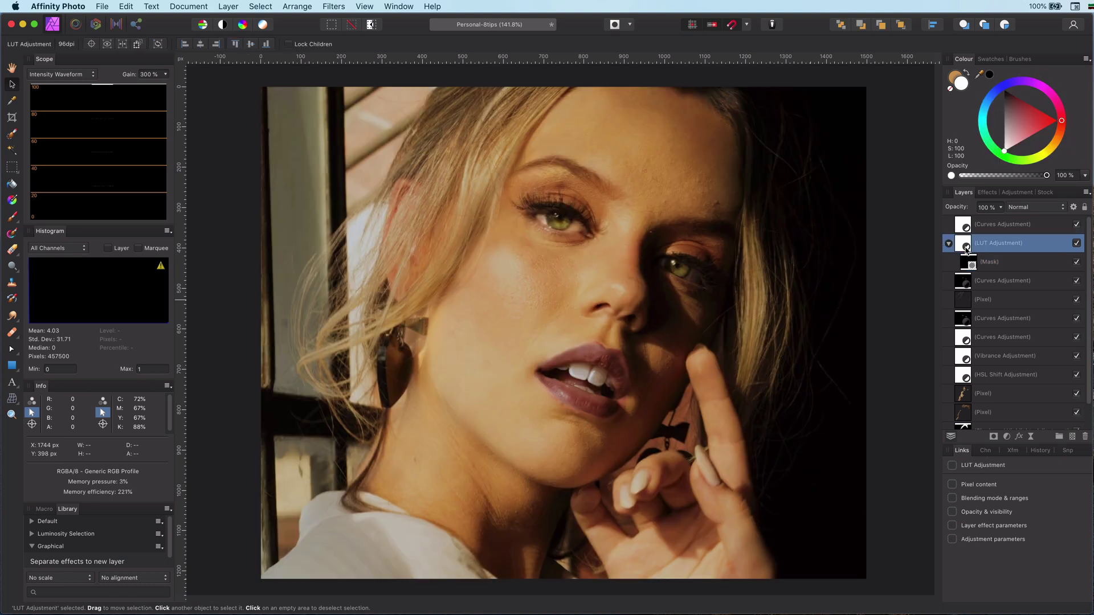
click(967, 248)
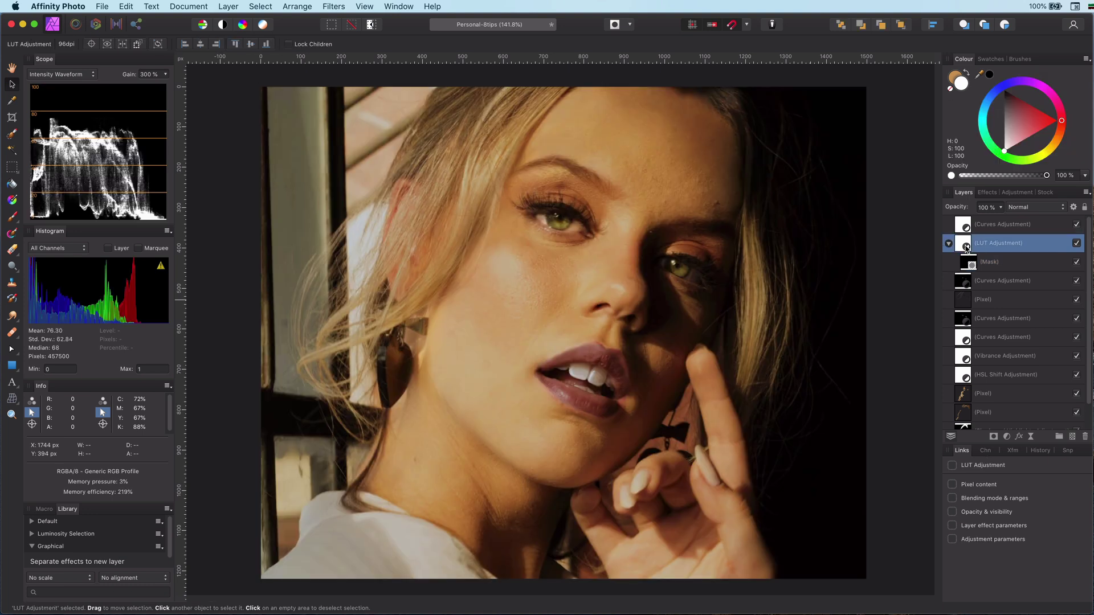
alt+click(967, 248)
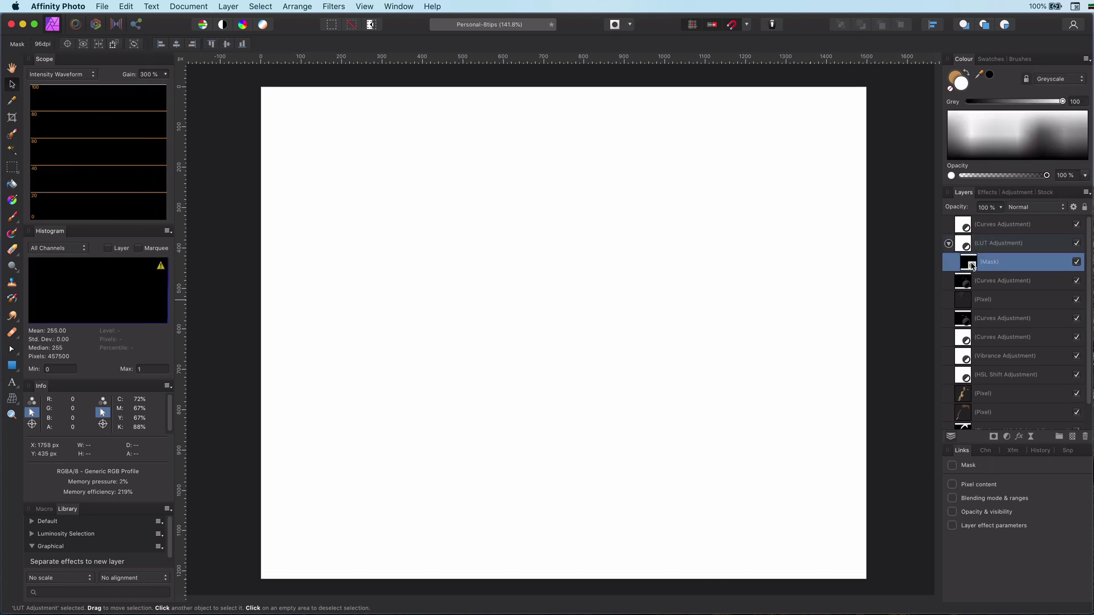
click(973, 264)
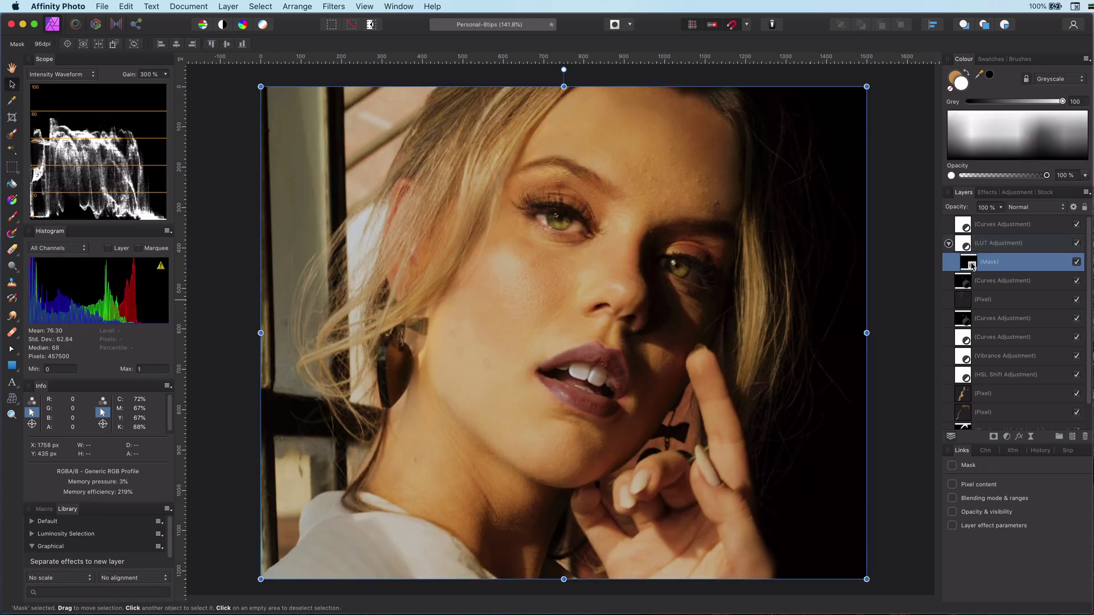
alt+click(962, 394)
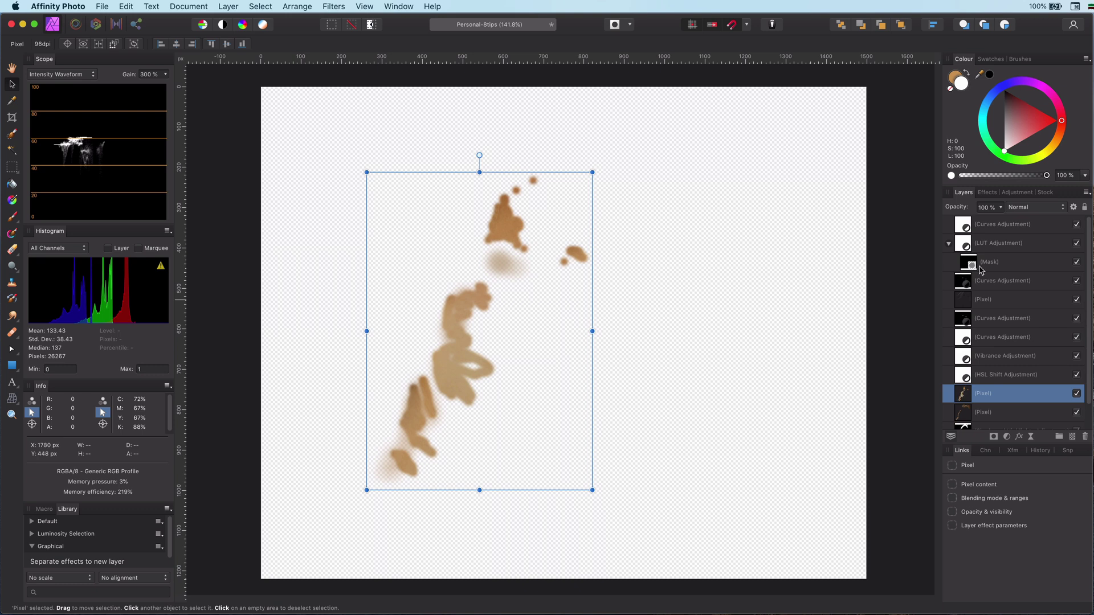
click(968, 245)
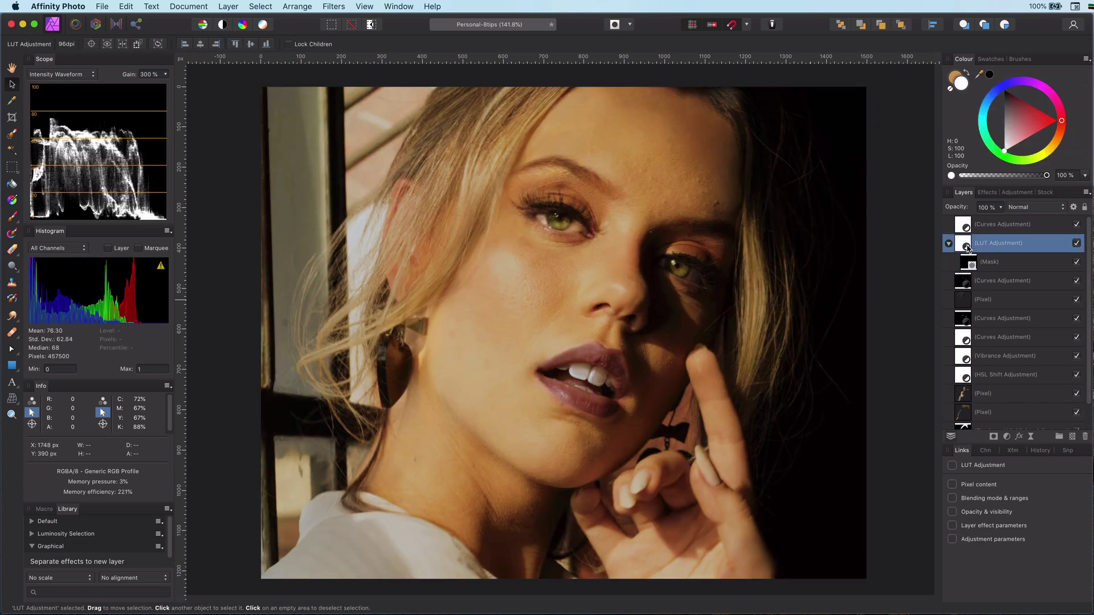
click(972, 265)
Step: Brush the selection over both lips, checking it in Quick Mask before leaving it
key(w)
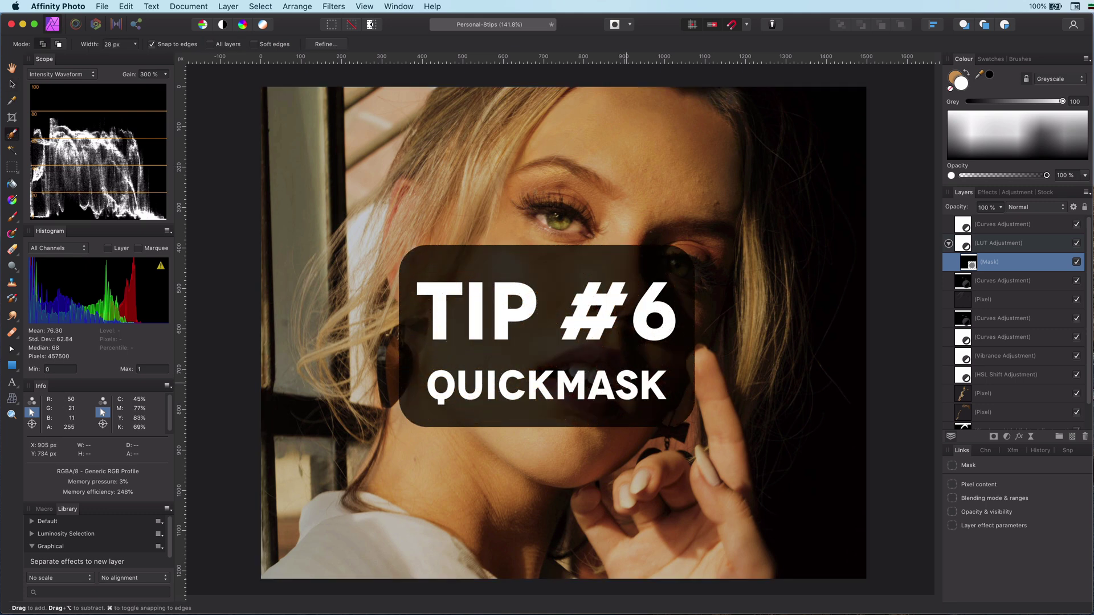
mouse_move(579, 356)
mouse_down()
mouse_move(567, 398)
mouse_move(596, 411)
mouse_up()
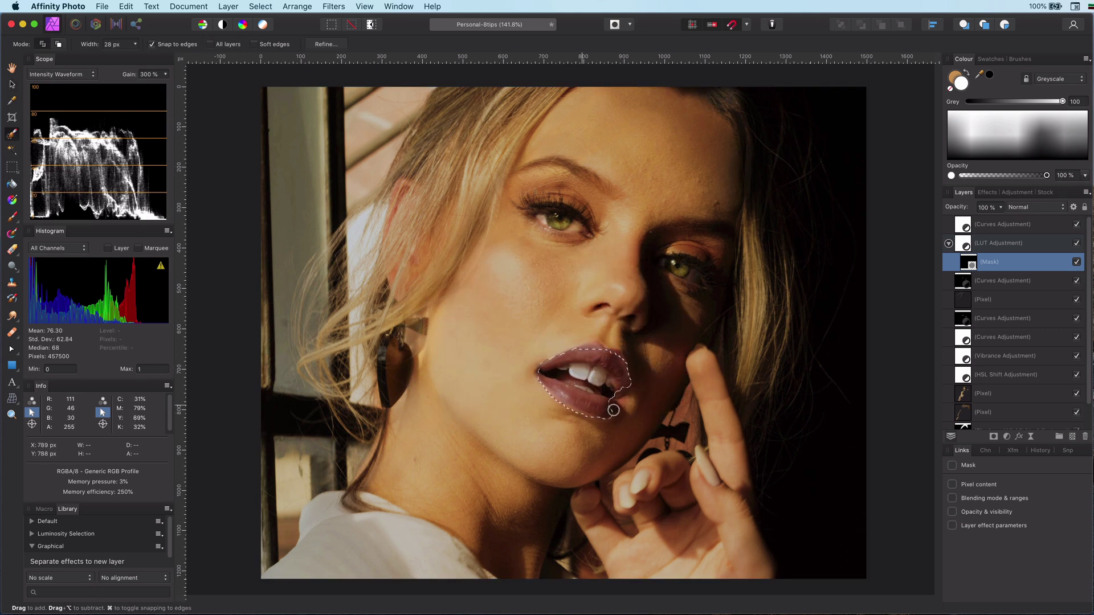
key(q)
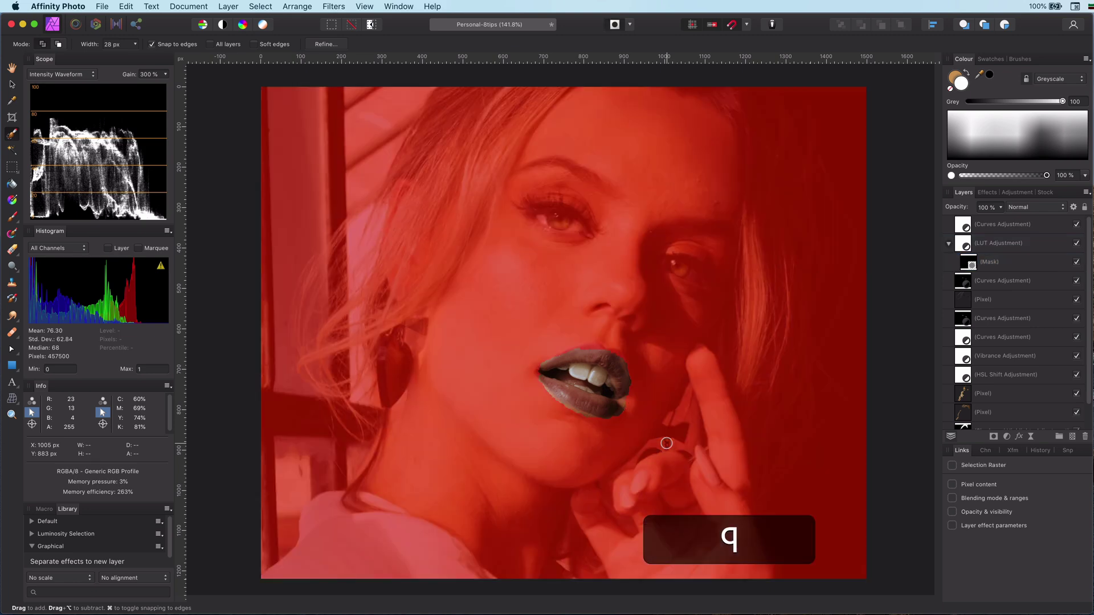
key(q)
key(q)
key(q)
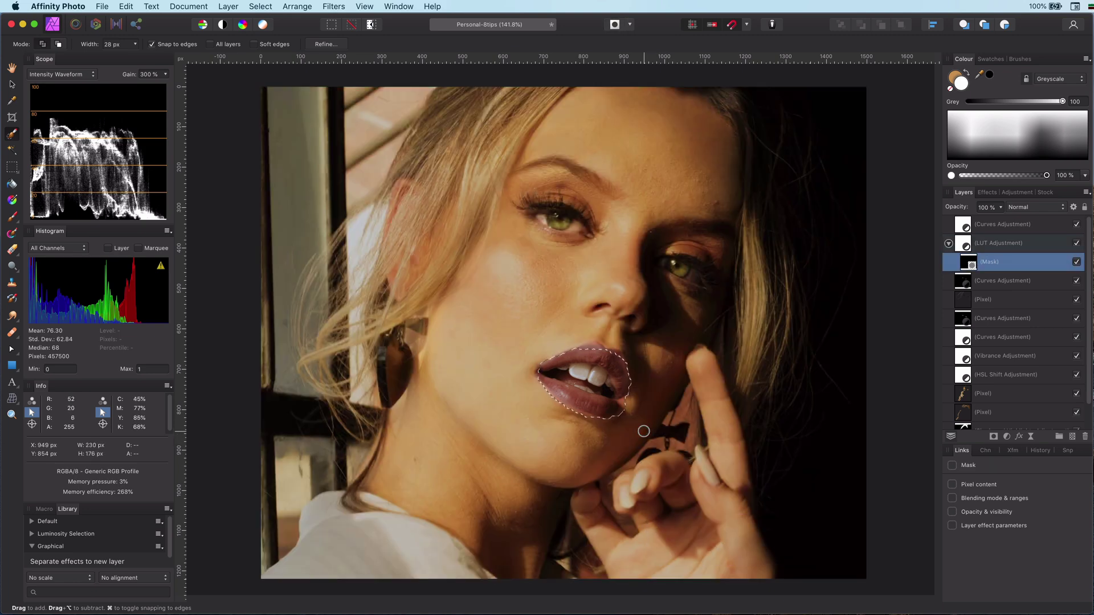
key(q)
key(q)
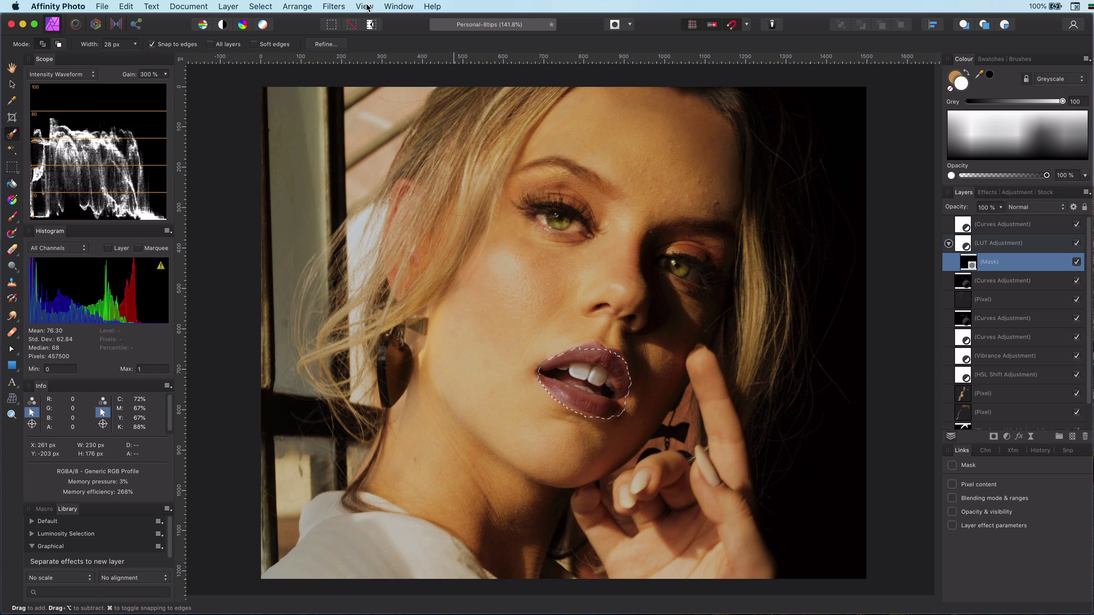
Step: Hide the selection outline and paint the teeth out of the lip selection in Quick Mask
click(365, 7)
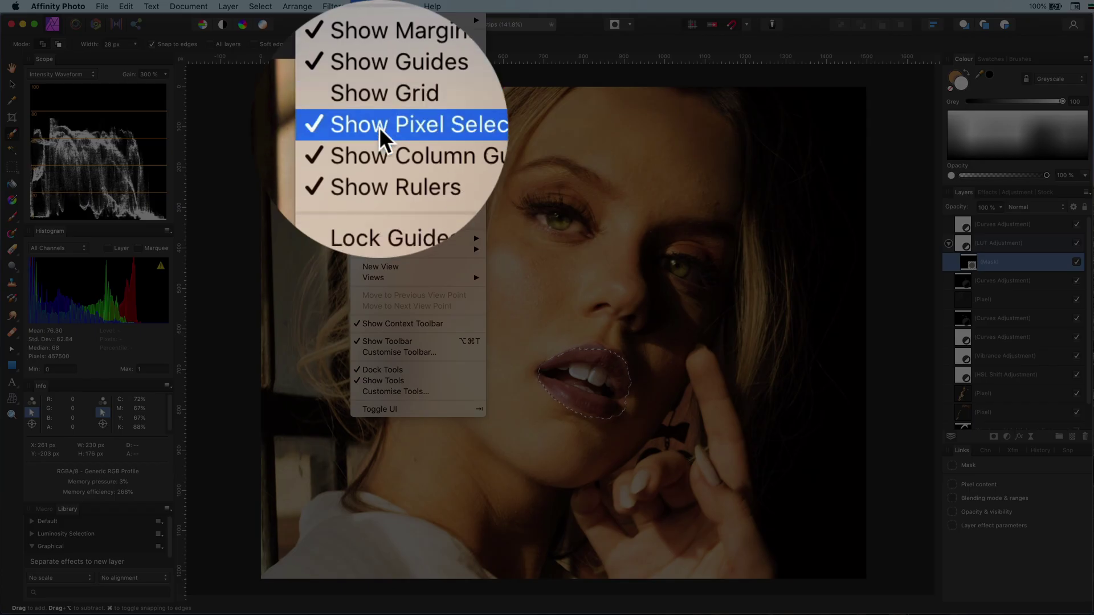
click(380, 130)
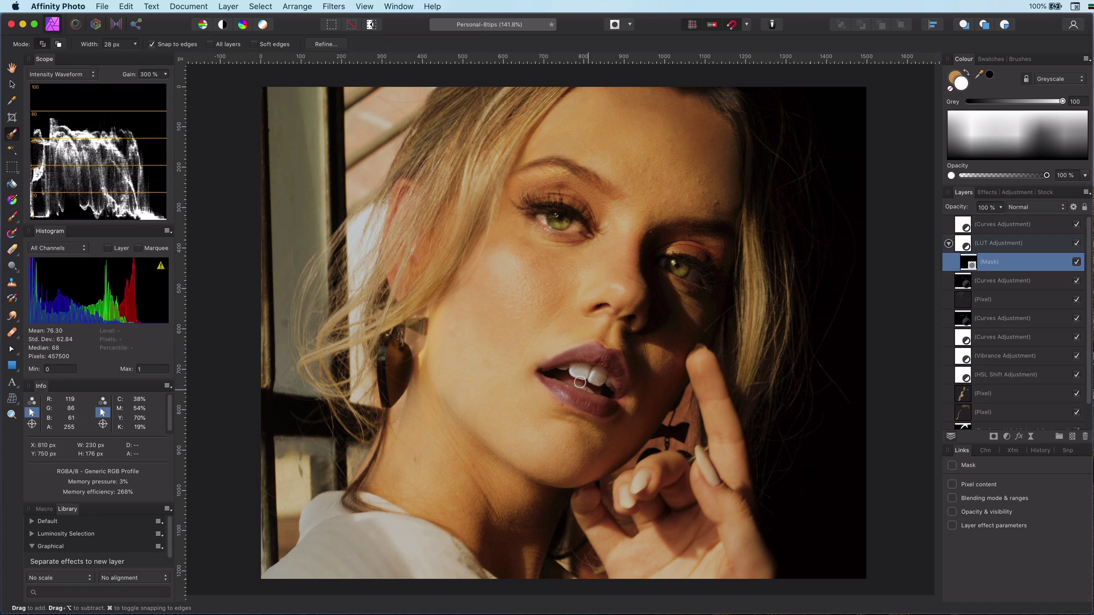
scroll(579, 383, up, 5)
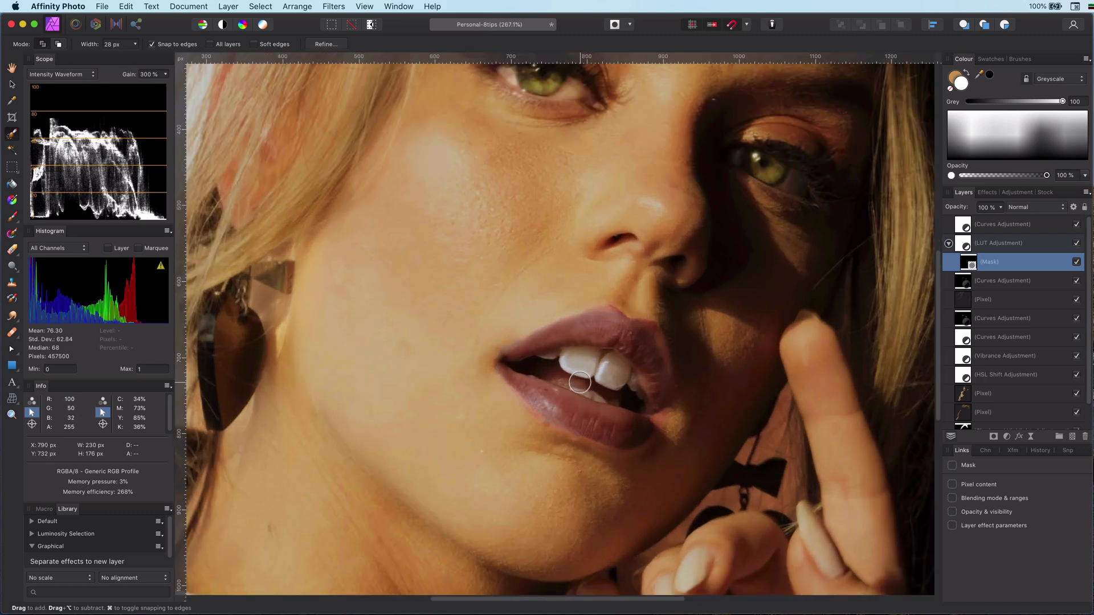
key(q)
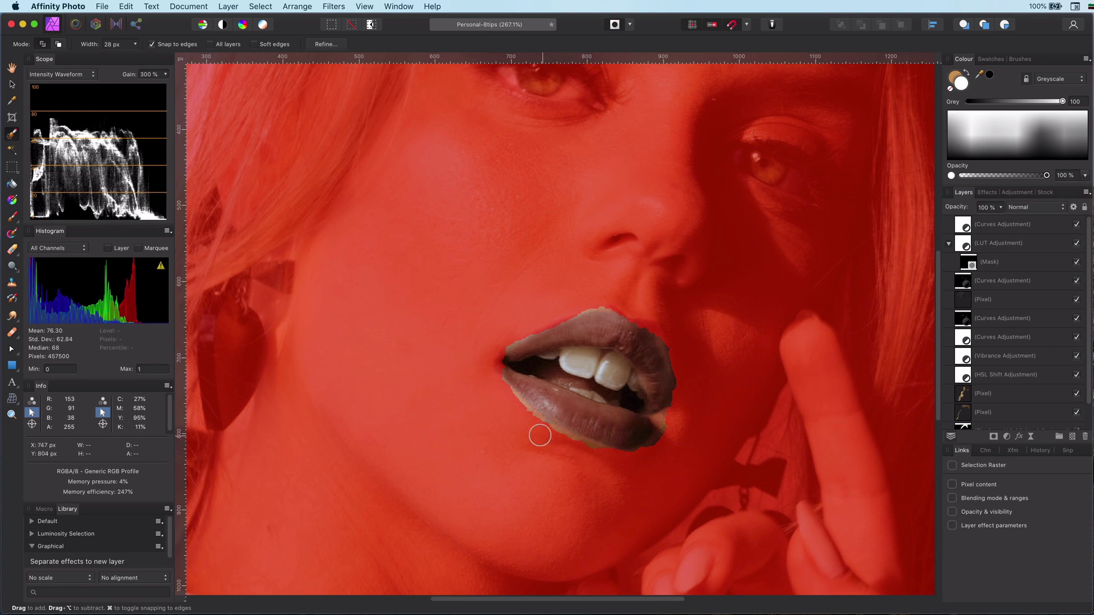
mouse_move(630, 378)
mouse_down()
mouse_move(566, 367)
mouse_move(628, 393)
mouse_move(534, 370)
mouse_move(620, 370)
mouse_move(625, 395)
mouse_move(599, 363)
mouse_move(542, 367)
mouse_up()
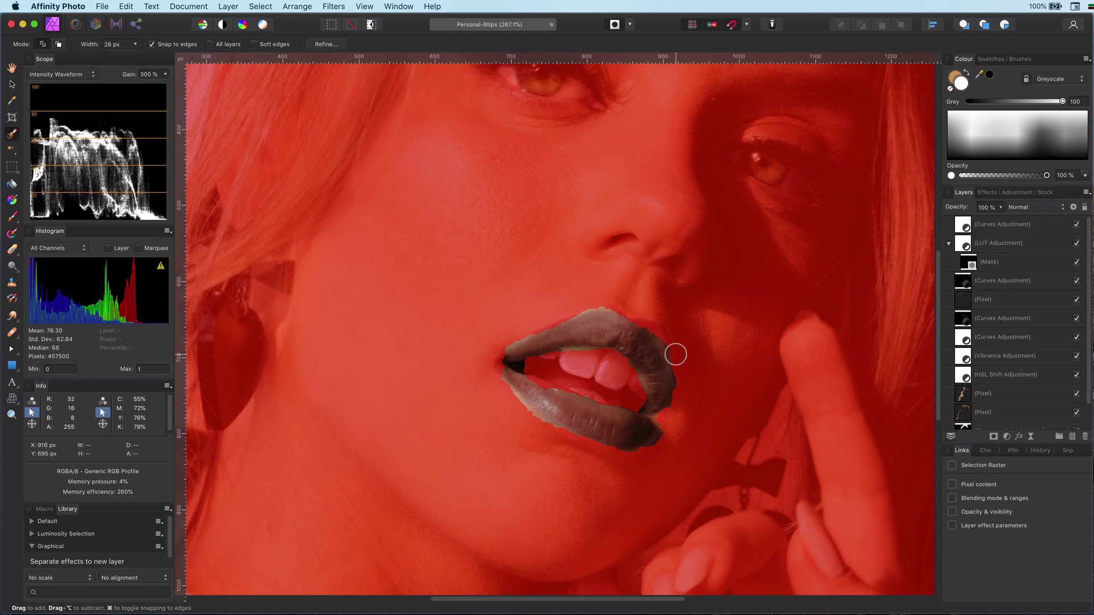
key(q)
Step: Show the selection outline again, deselect, and collapse the LUT Adjustment layer
click(364, 6)
click(377, 106)
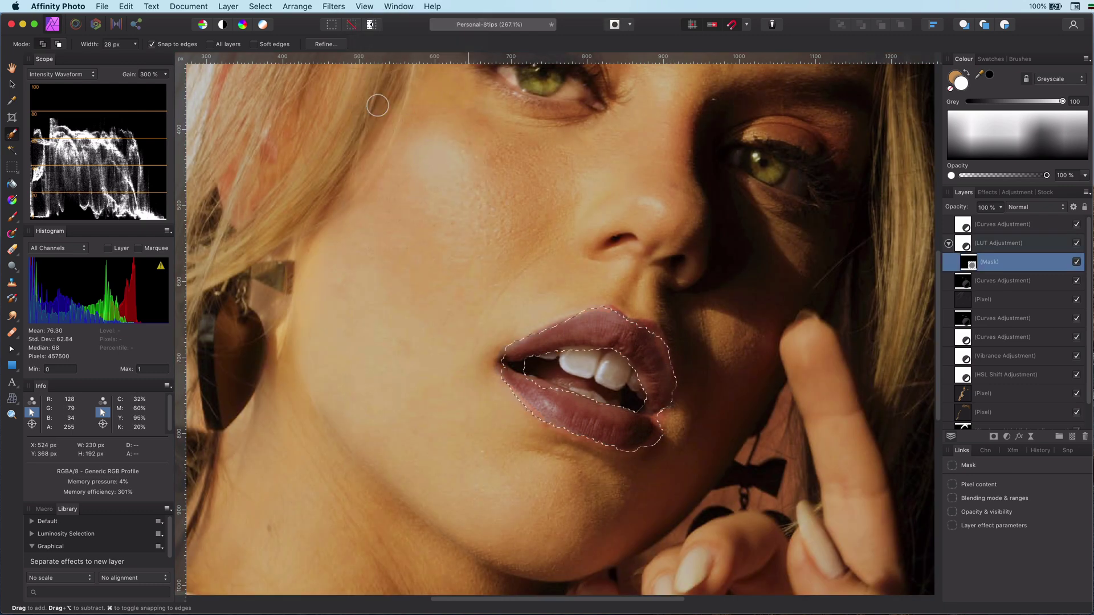
scroll(510, 380, down, 5)
scroll(509, 380, up, 1)
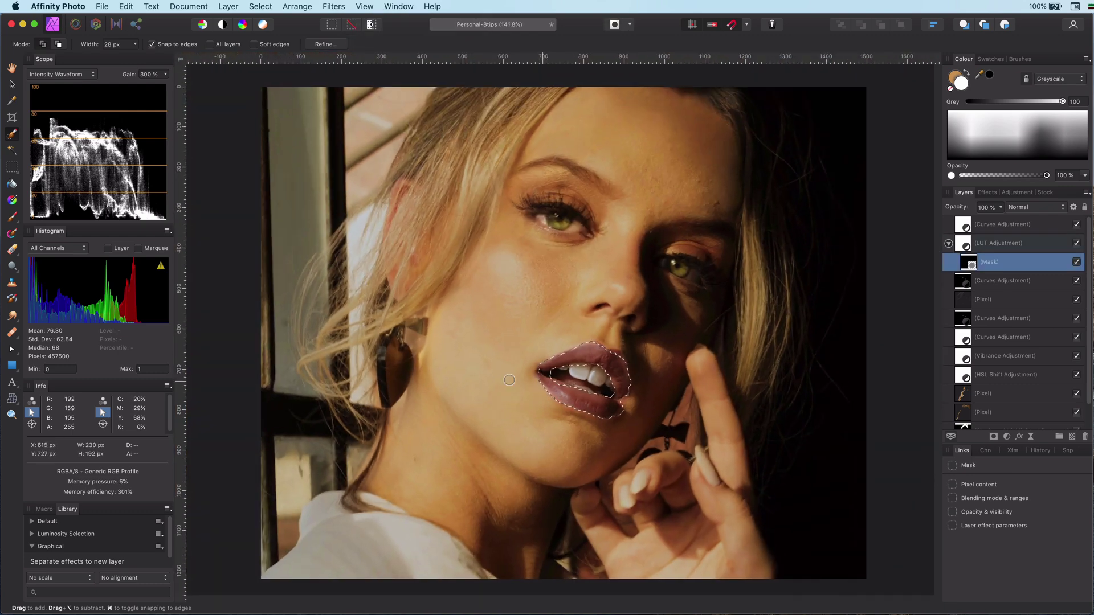
key(super+d)
click(949, 244)
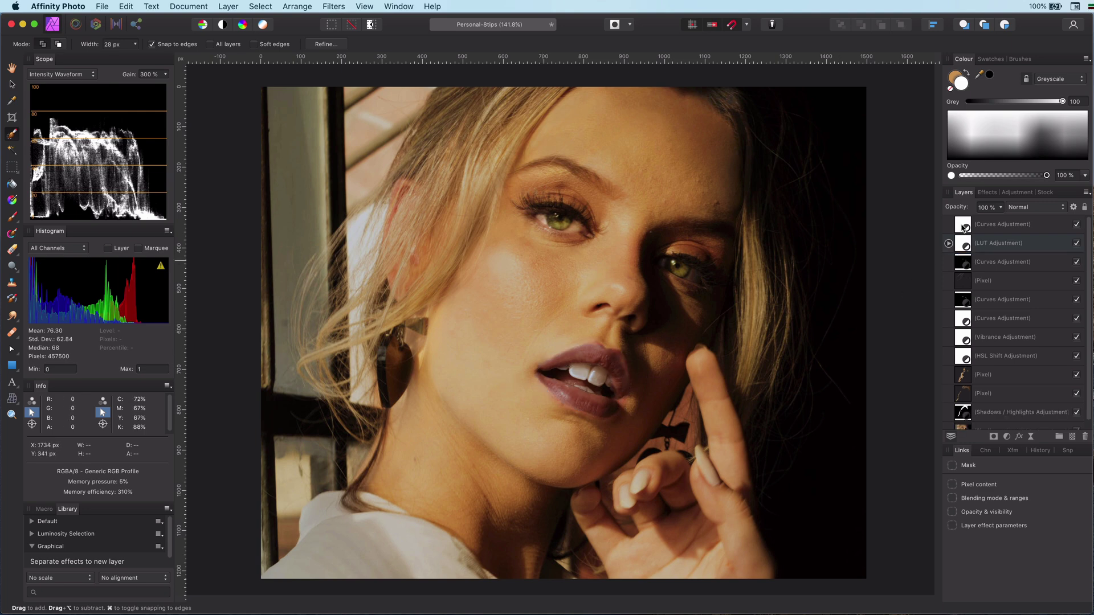
Step: Add white Arial art text reading 'SUMMER' near the portrait's top right, above the top Curves layer
click(963, 228)
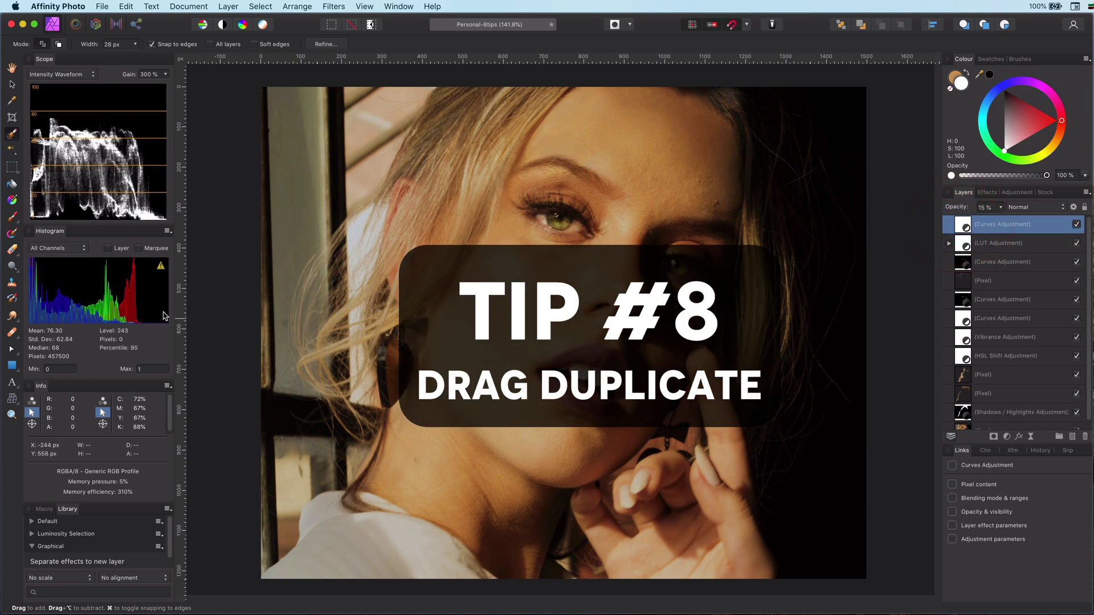
click(11, 383)
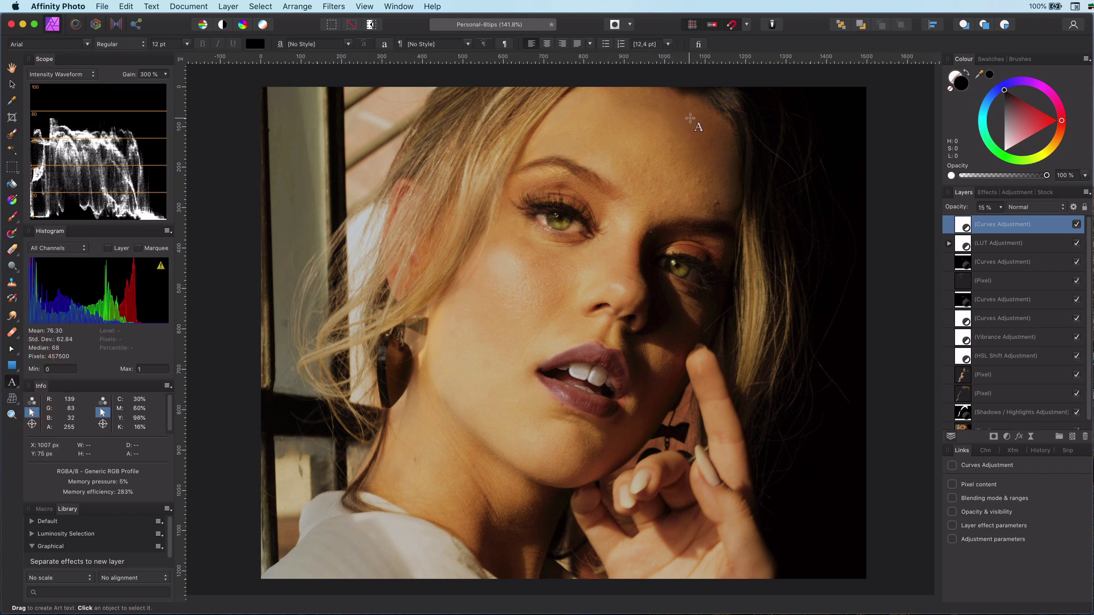
drag(703, 117, 741, 166)
drag(1011, 133, 1004, 152)
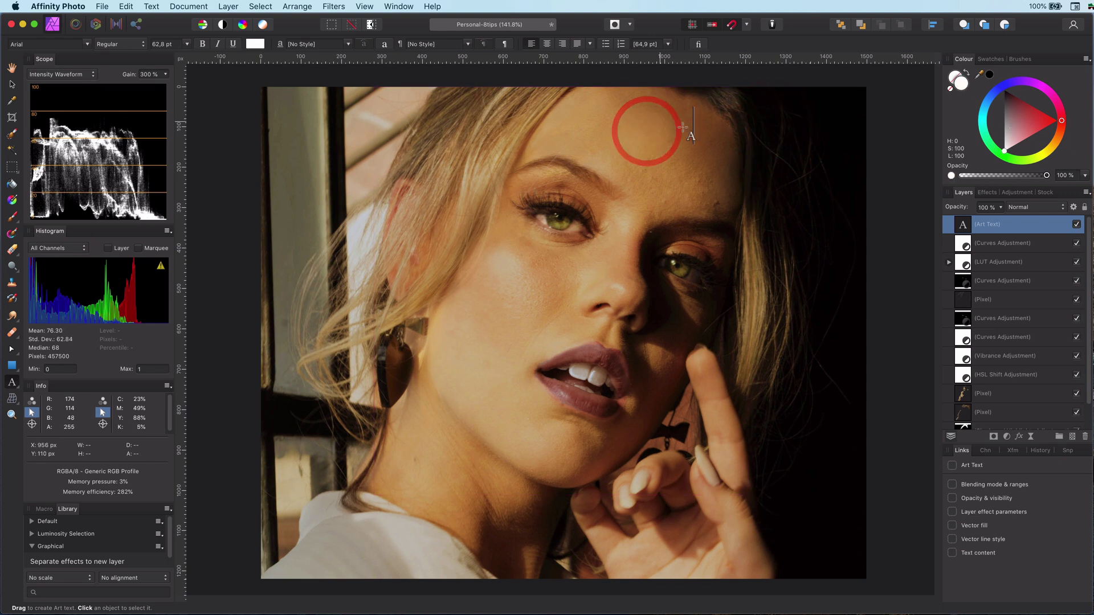
text(SUMMER)
key(Escape)
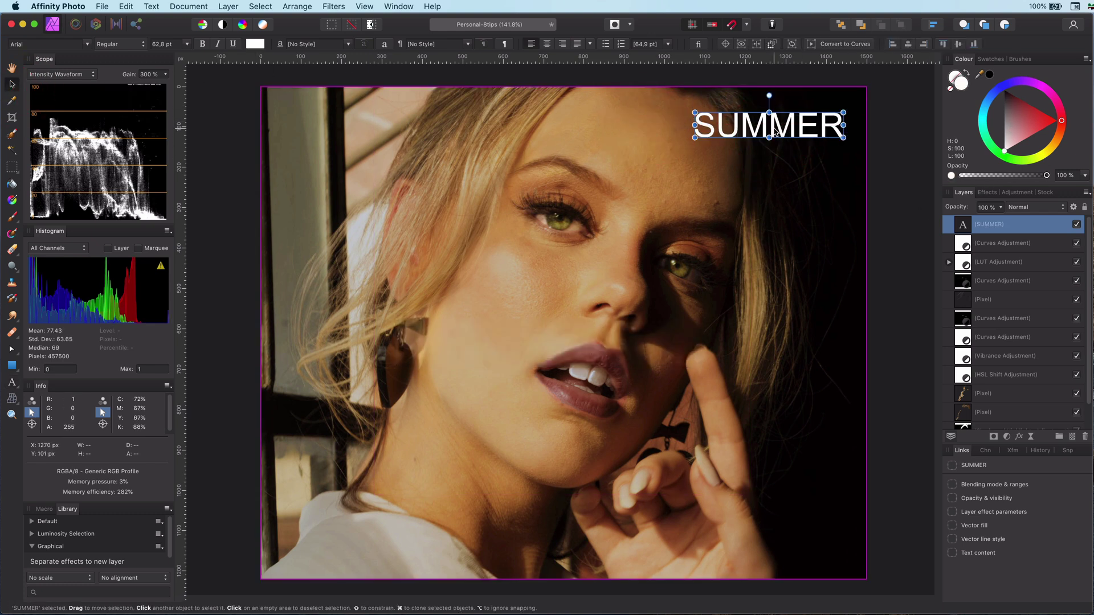
key(super)
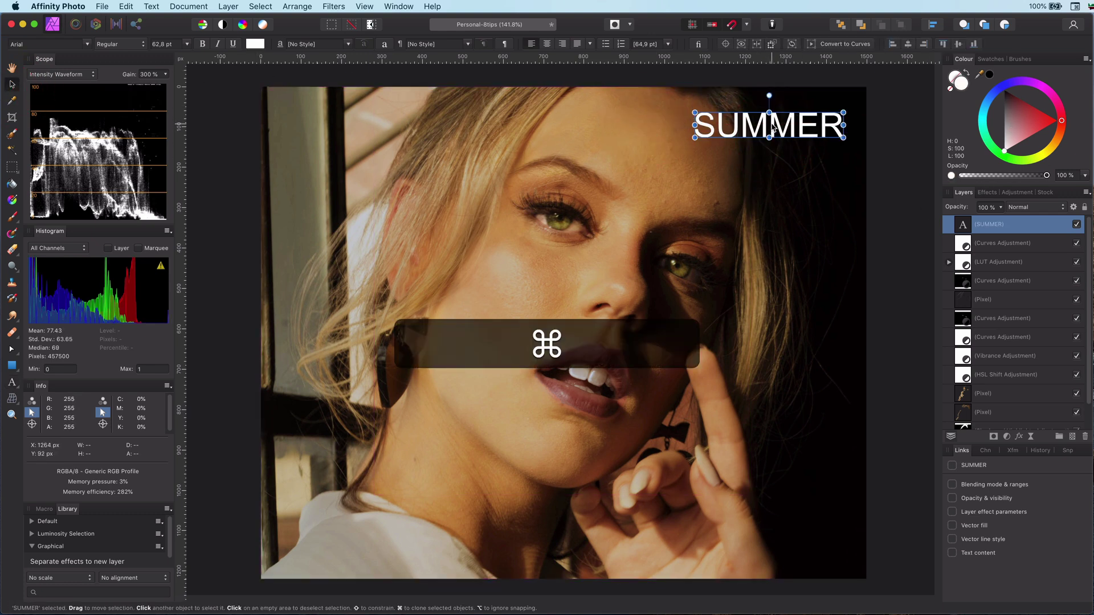
Step: Duplicate SUMMER just below itself, retype the copy as GLOW and enlarge it to 92 pt
drag(772, 128, 844, 183)
double_click(770, 161)
text(GLOW)
click(12, 85)
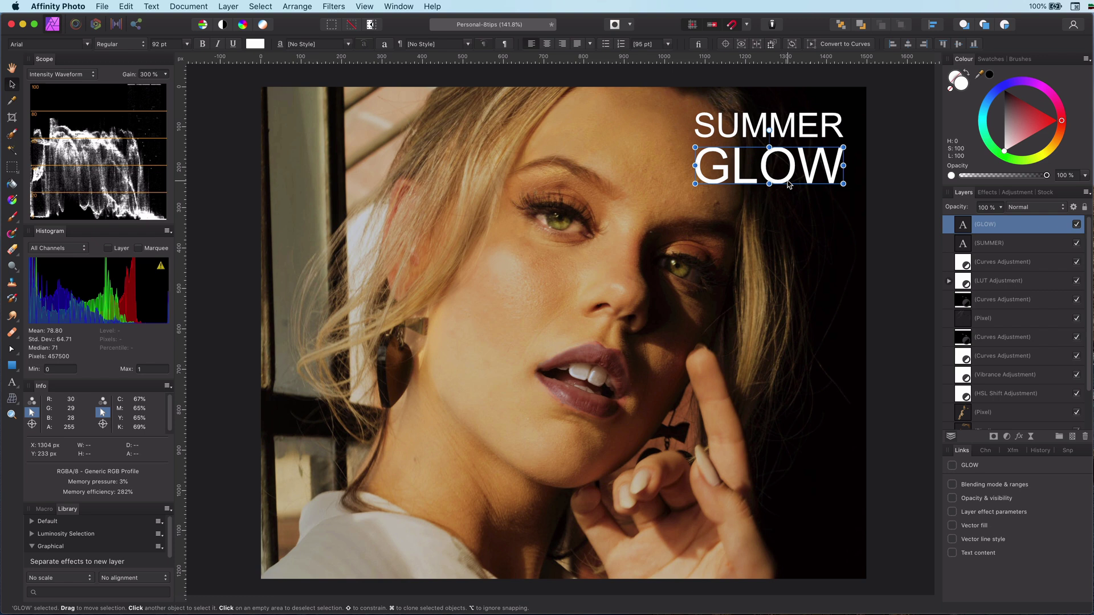
Step: Clone the SUMMER GLOW pair further down, then delete the clone
shift+click(773, 121)
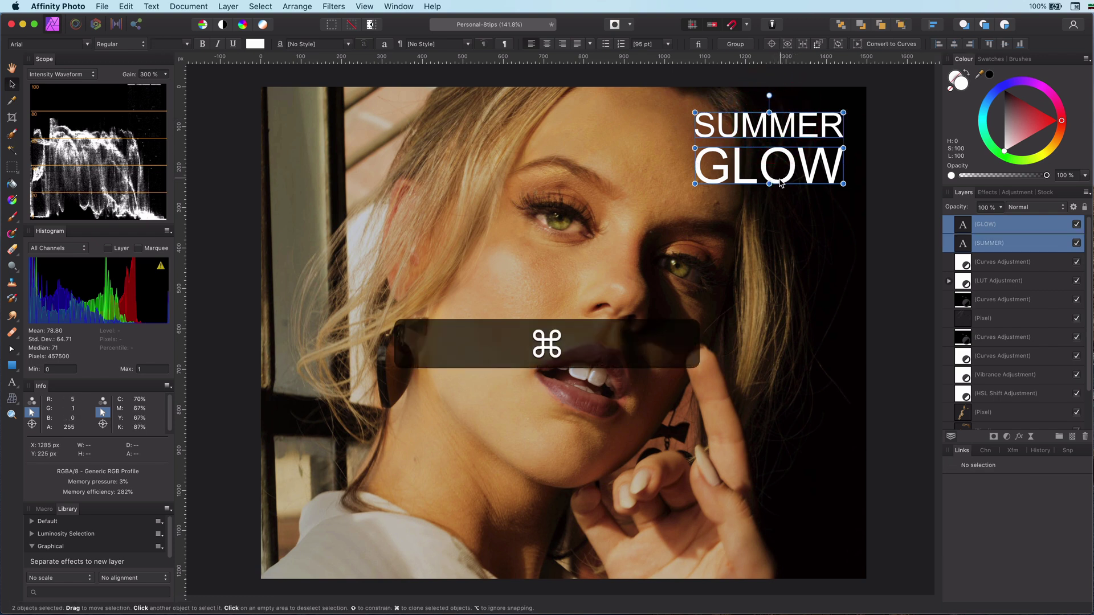
drag(782, 182, 789, 266)
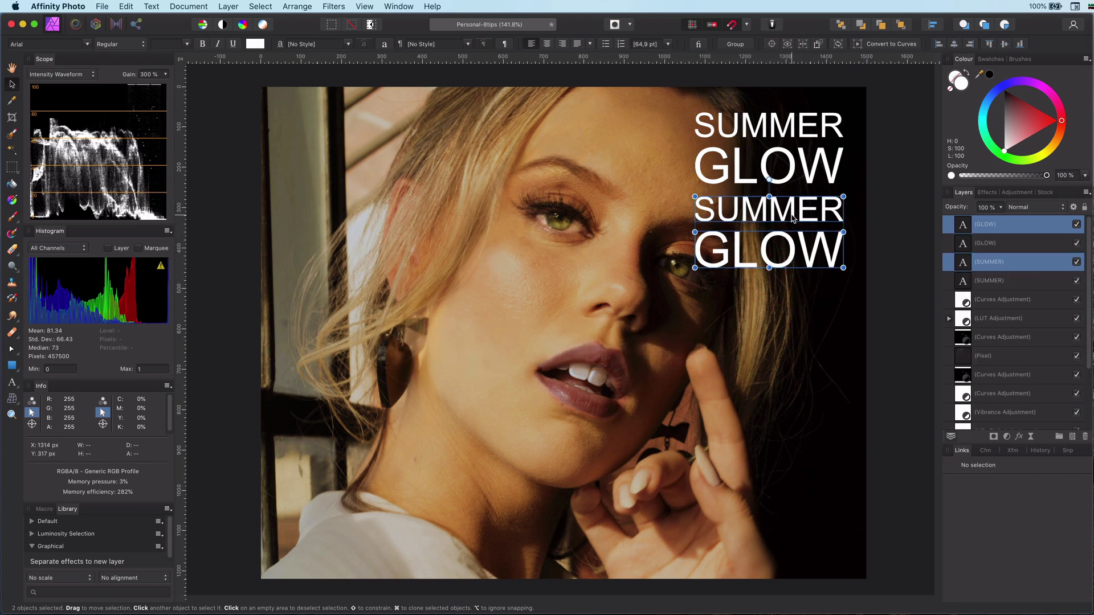
key(Delete)
Step: Drag the bottom photo Pixel layer to the right, then undo the move
click(741, 231)
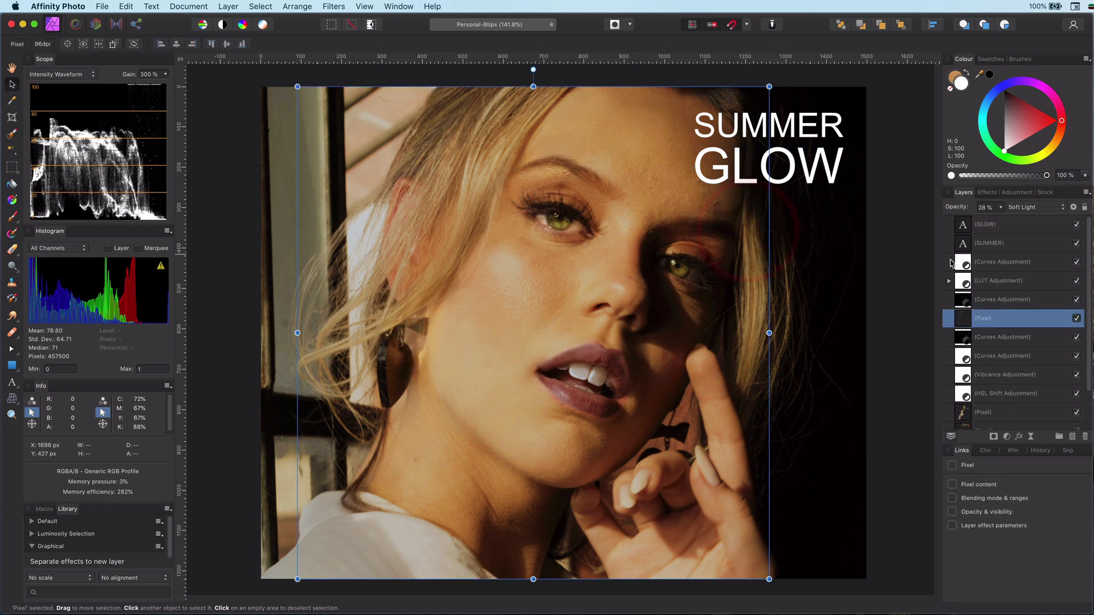
super+click(599, 290)
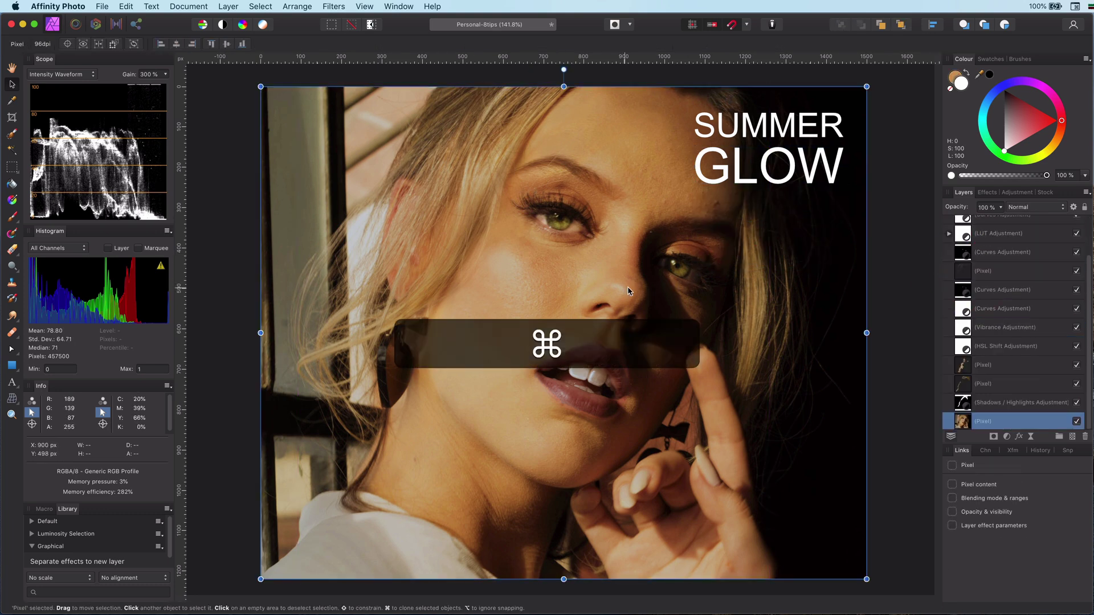
drag(599, 289, 733, 416)
key(super+z)
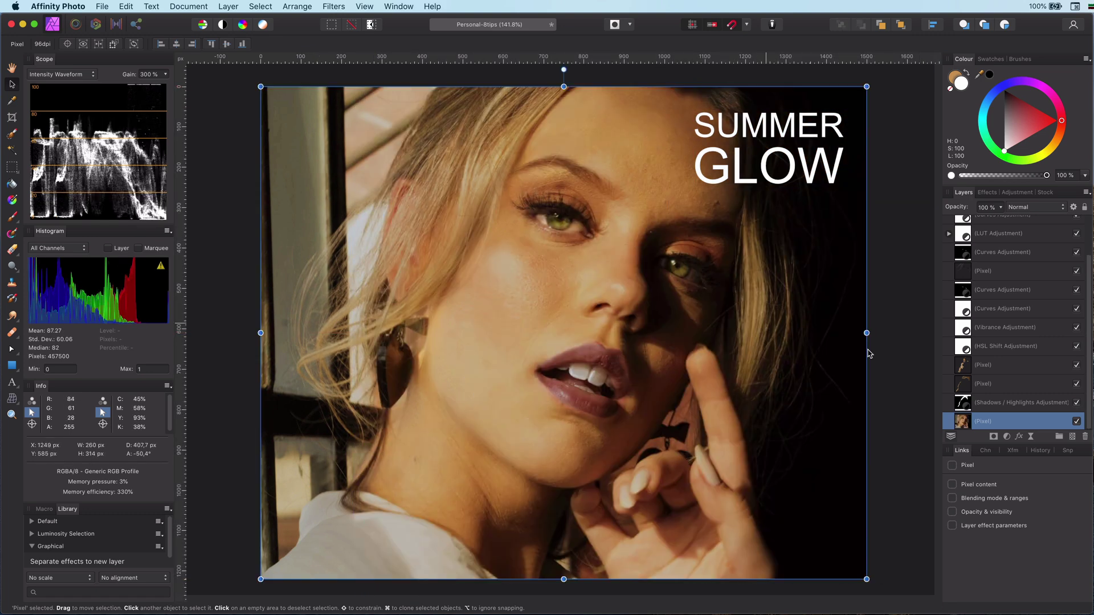